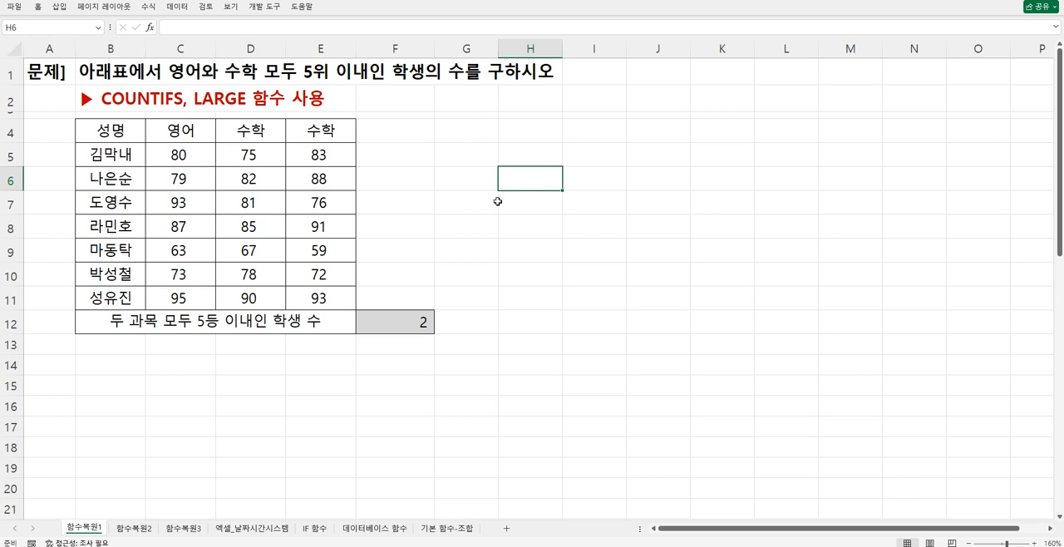
pyautogui.click(524, 221)
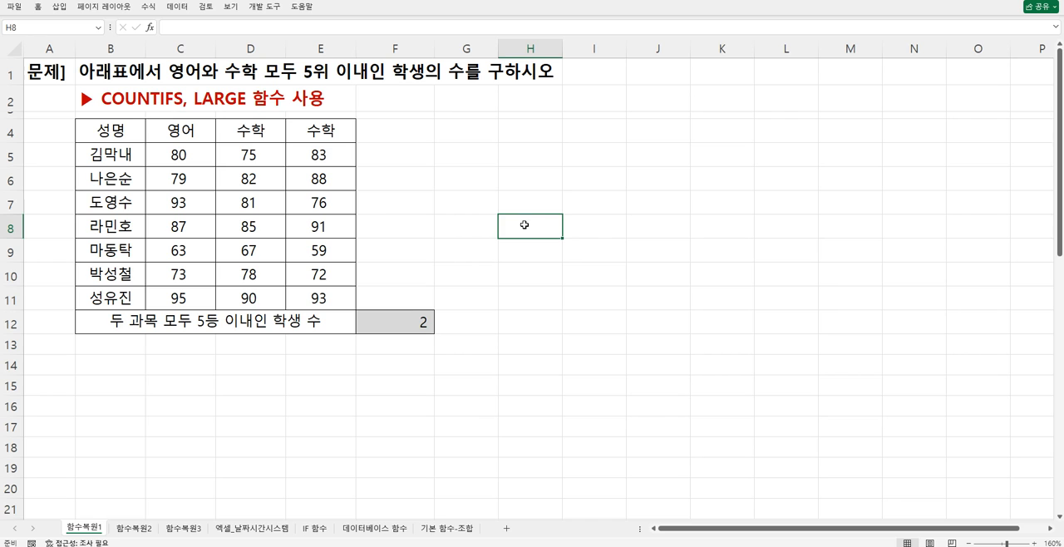
pyautogui.click(589, 235)
pyautogui.click(531, 221)
pyautogui.click(529, 202)
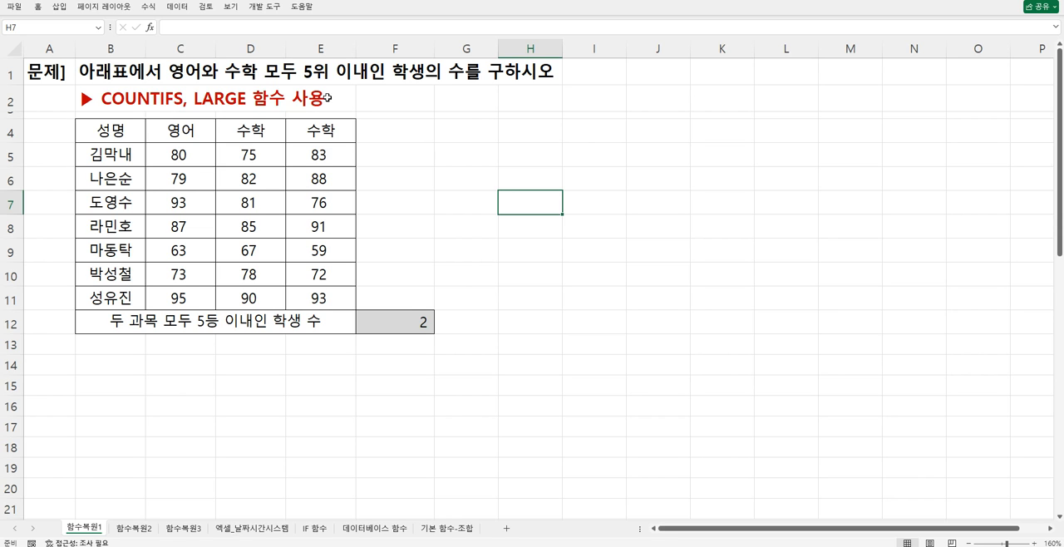
pyautogui.click(528, 228)
pyautogui.click(522, 199)
pyautogui.click(526, 178)
pyautogui.click(458, 148)
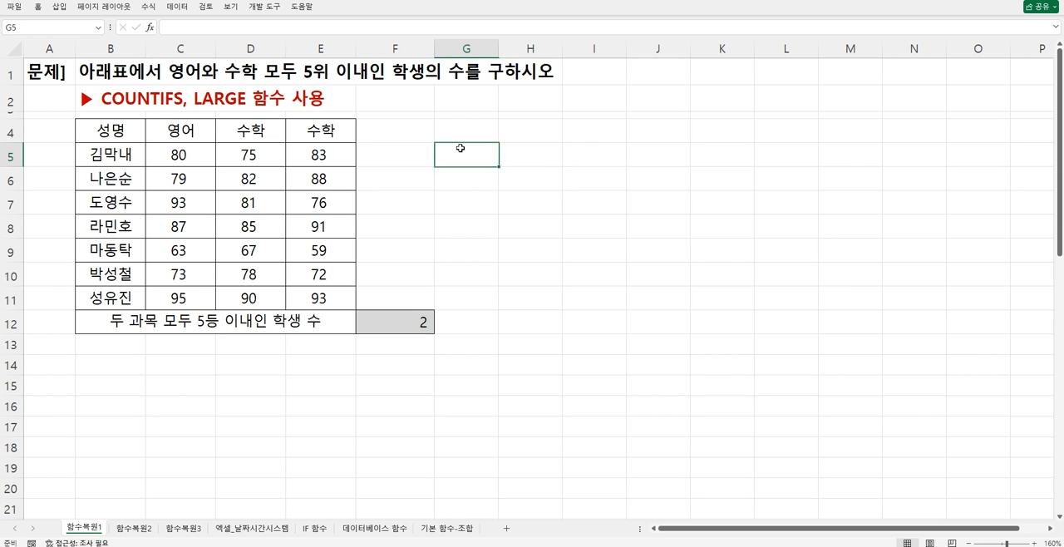
pyautogui.click(501, 158)
pyautogui.click(482, 157)
pyautogui.click(522, 165)
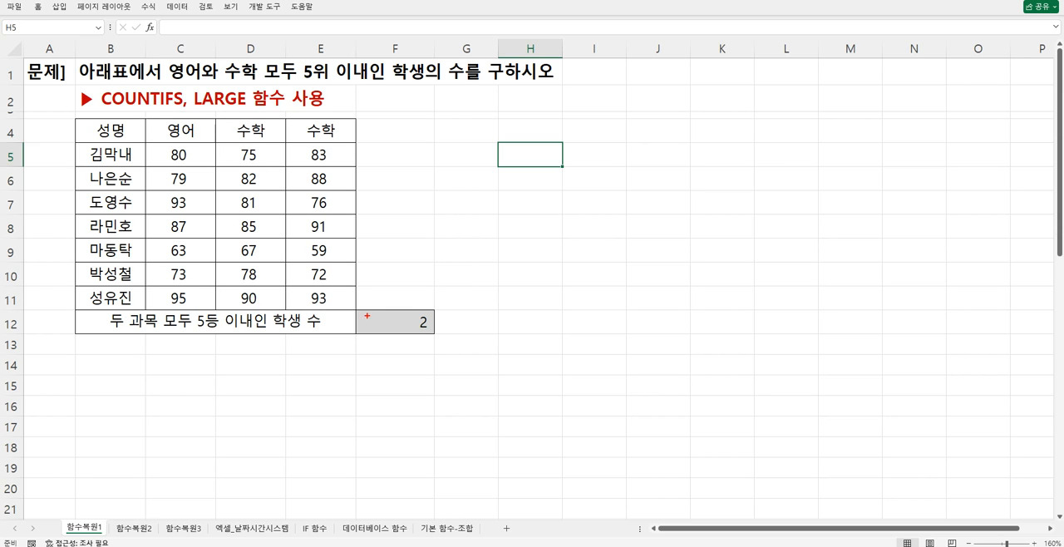
# - Mark 영어, 수학 and the 5위 이내인 학생 condition in the problem title with red annotations, and clear the markings
pyautogui.moveTo(161, 58)
pyautogui.mouseDown()
pyautogui.moveTo(204, 81)
pyautogui.moveTo(233, 70)
pyautogui.moveTo(465, 85)
pyautogui.mouseUp()
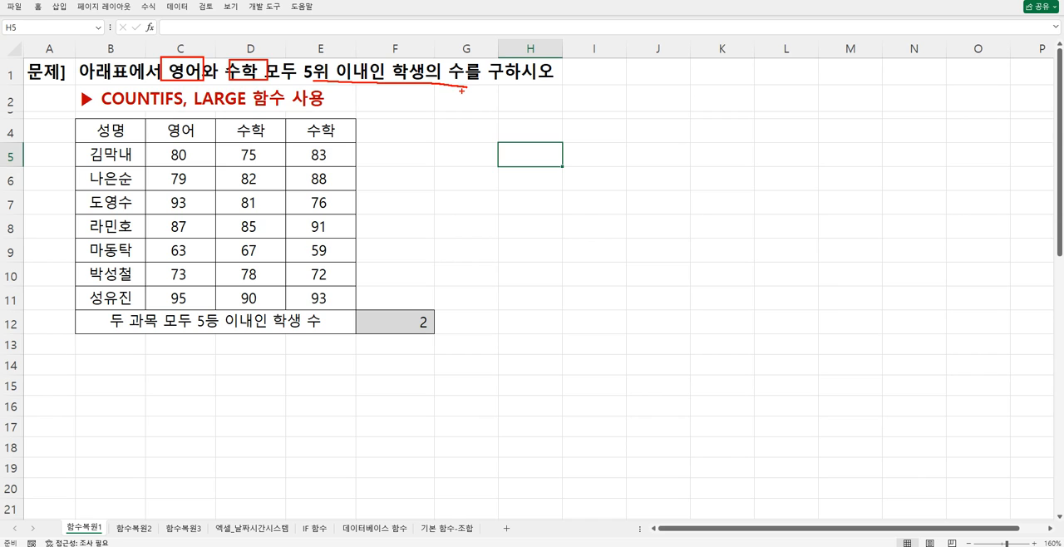
pyautogui.press('Escape')
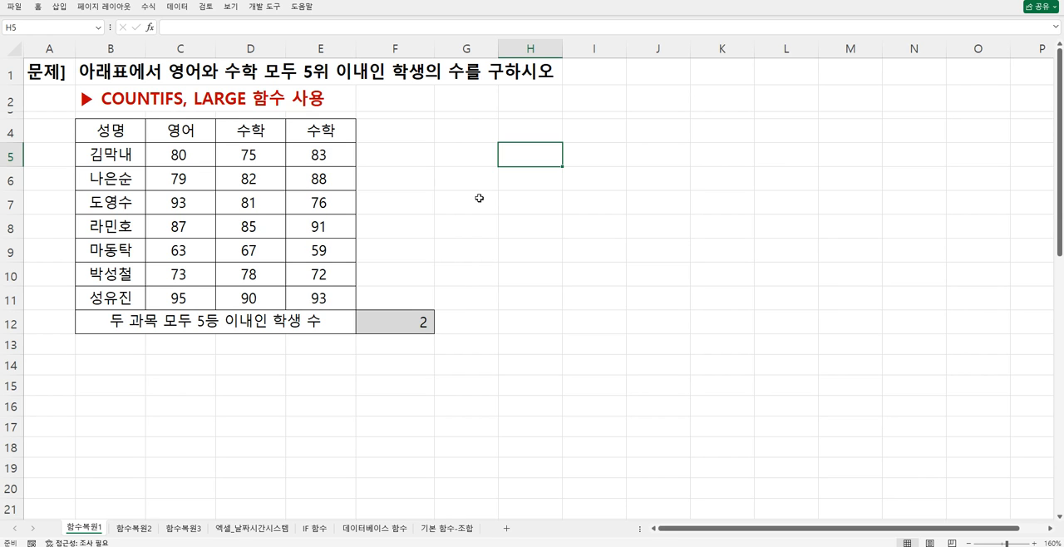
pyautogui.click(520, 192)
pyautogui.click(524, 179)
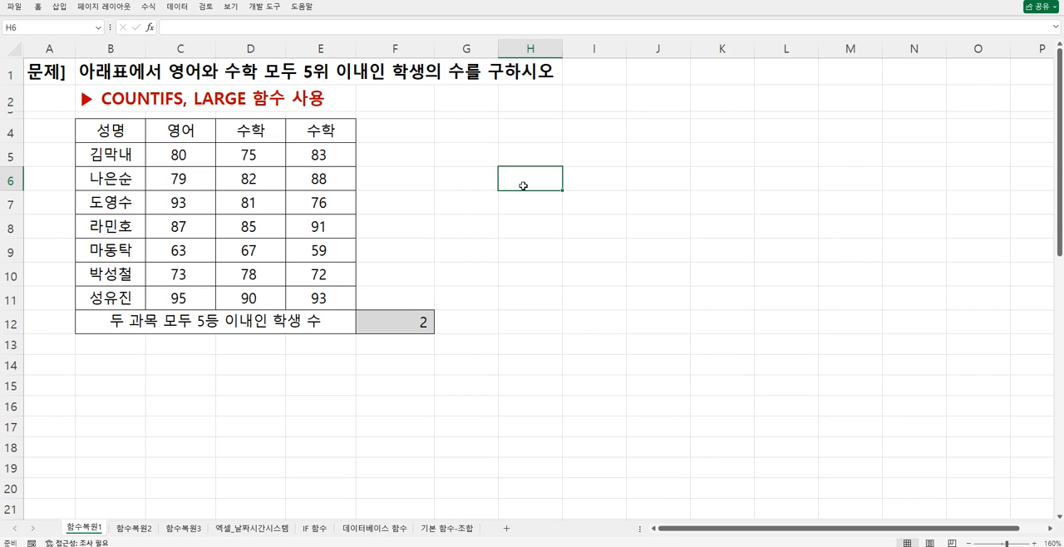
# - Insert 상위 before 5위 in the problem title in B1
pyautogui.doubleClick(94, 68)
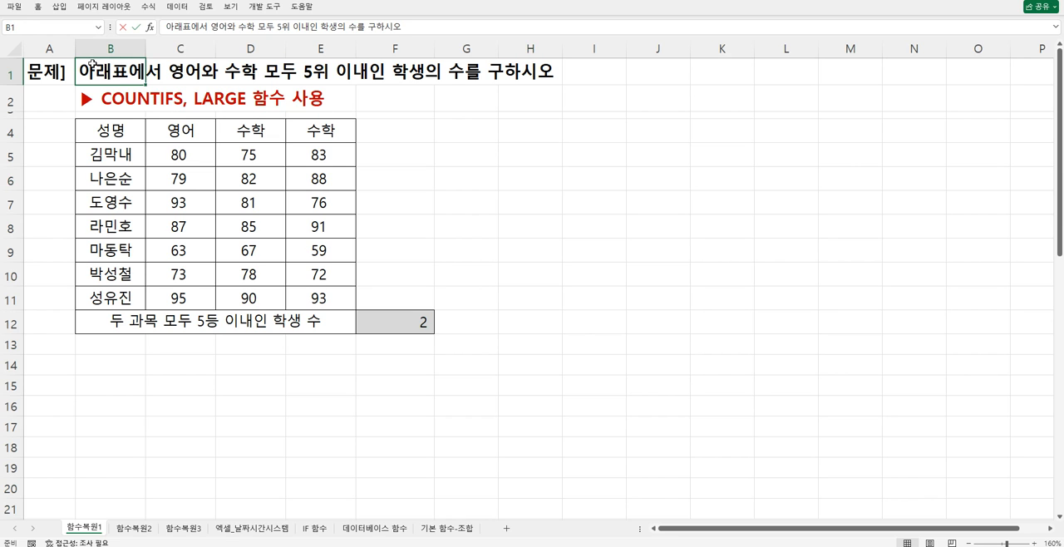
pyautogui.click(293, 74)
pyautogui.write('상')
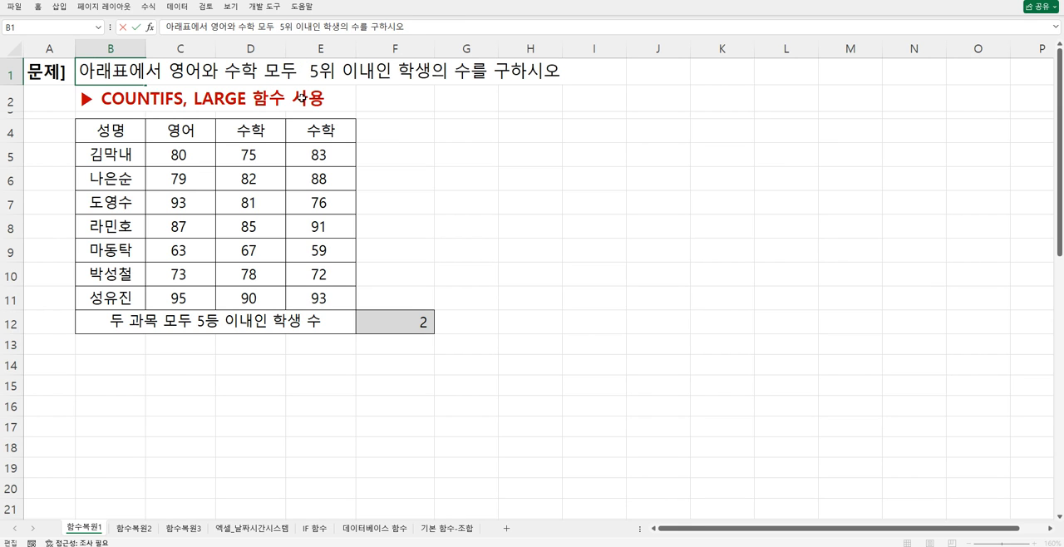
pyautogui.write('위')
pyautogui.press('Return')
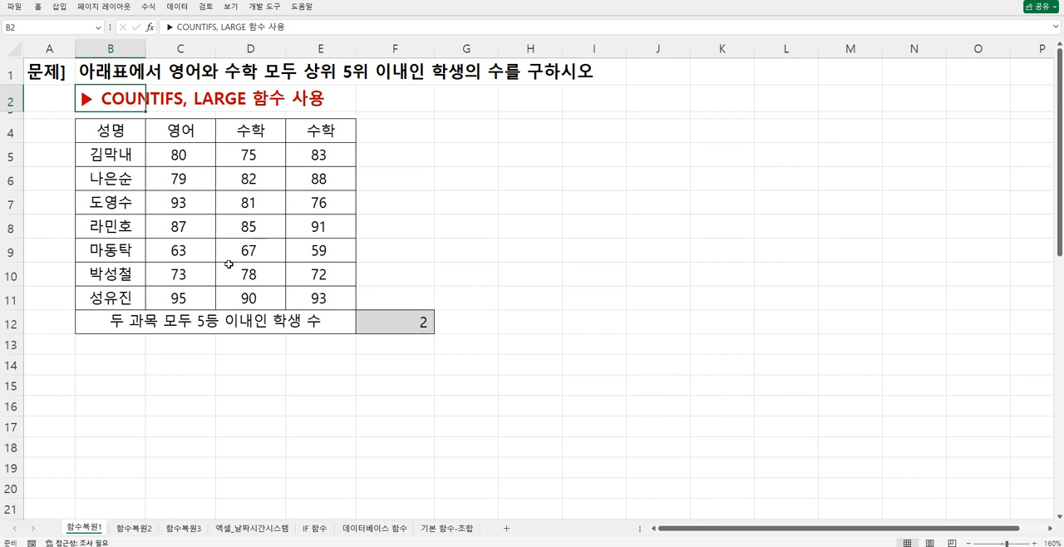
# - Insert 상위 before 5등 in the merged label cell B12 below the score table
pyautogui.click(149, 321)
pyautogui.doubleClick(197, 322)
pyautogui.write('사')
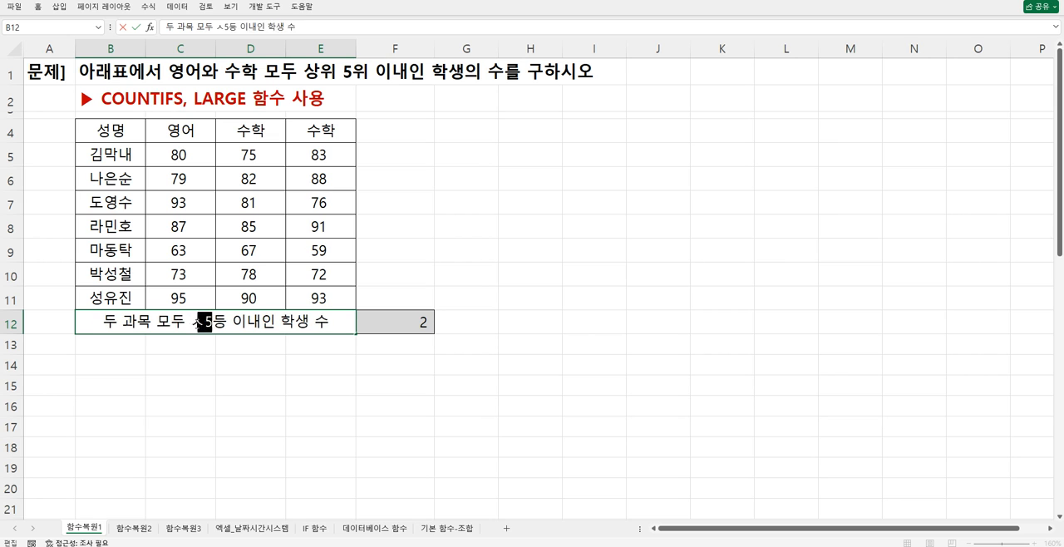
pyautogui.write('위')
pyautogui.press('Return')
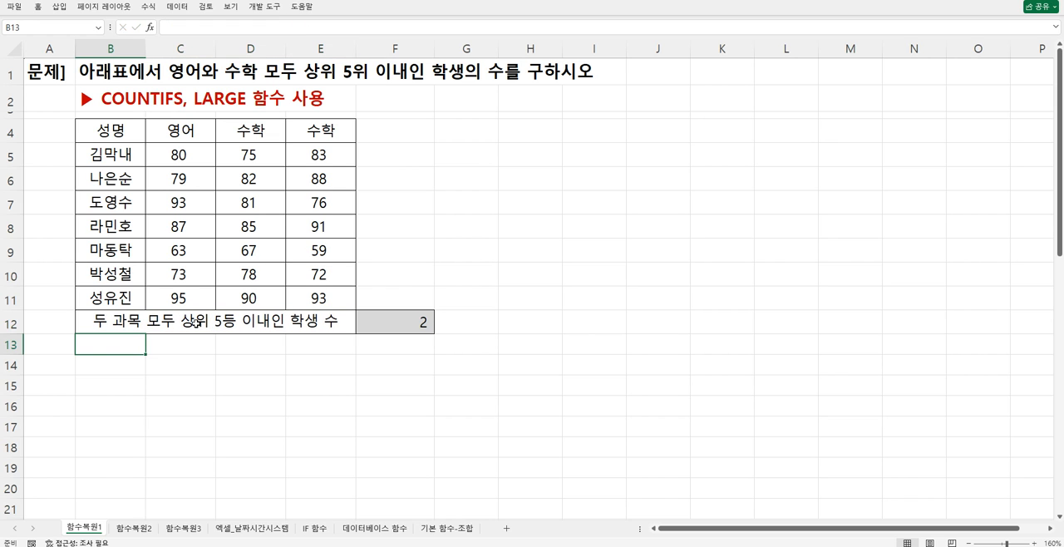
# - Enter the note "상위 5위 이내 = 상위 5등 이내" in cell H6
pyautogui.click(520, 181)
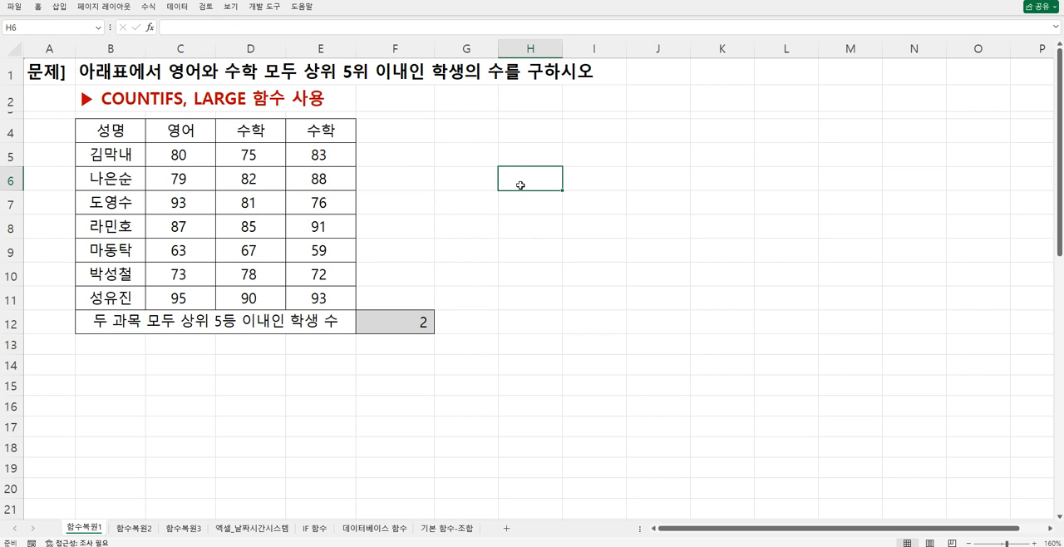
pyautogui.write('상위')
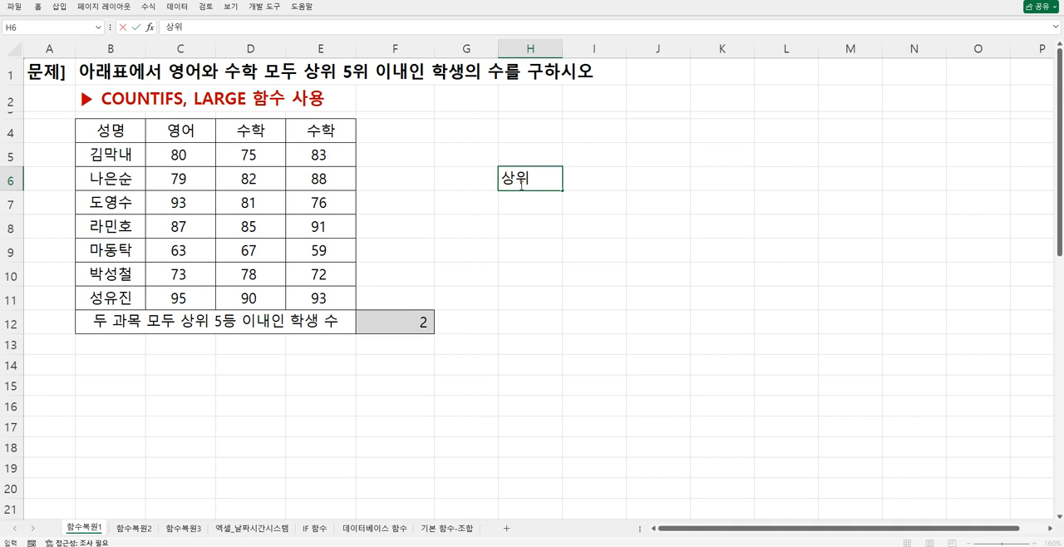
pyautogui.write(' 5위 이')
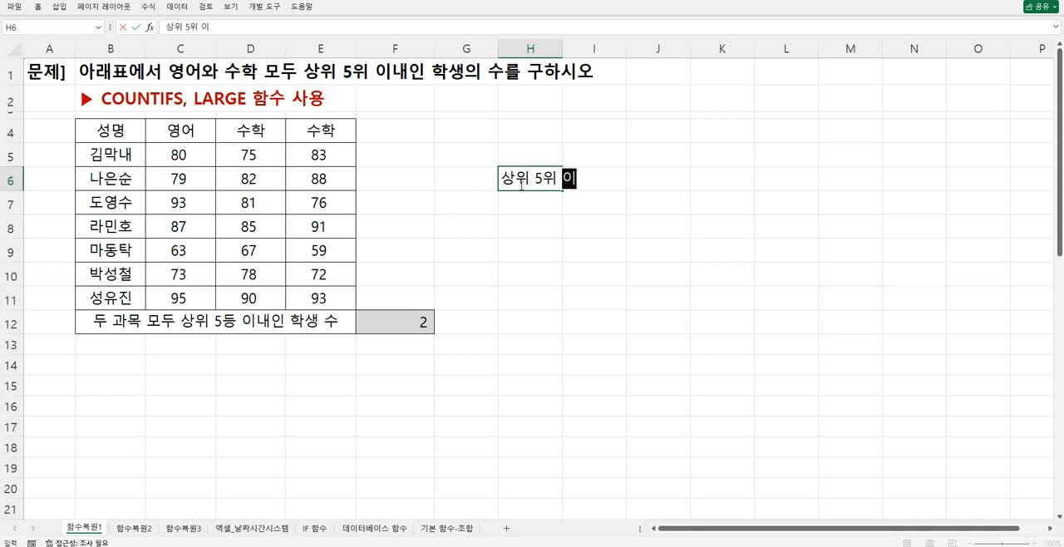
pyautogui.write('내 = 상위 ㅇ')
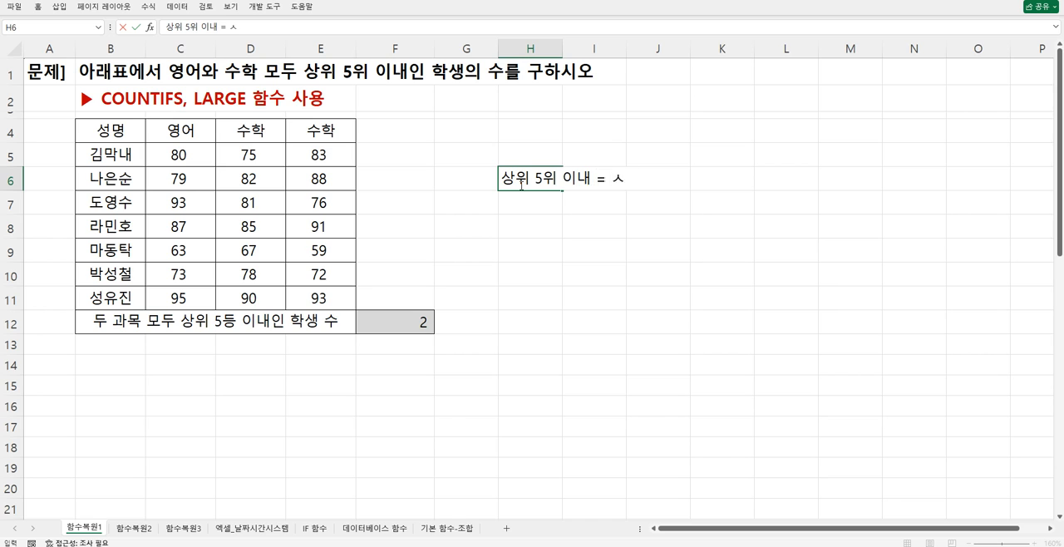
pyautogui.press('BackSpace')
pyautogui.write('8')
pyautogui.press('BackSpace')
pyautogui.write('5등 ㅇ')
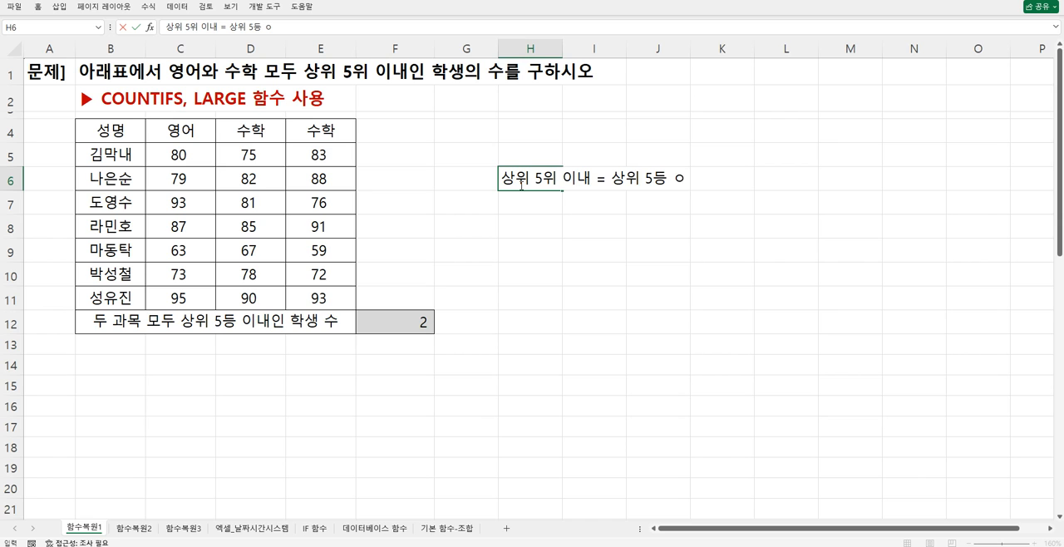
pyautogui.press('BackSpace')
pyautogui.write('이내')
pyautogui.press('Return')
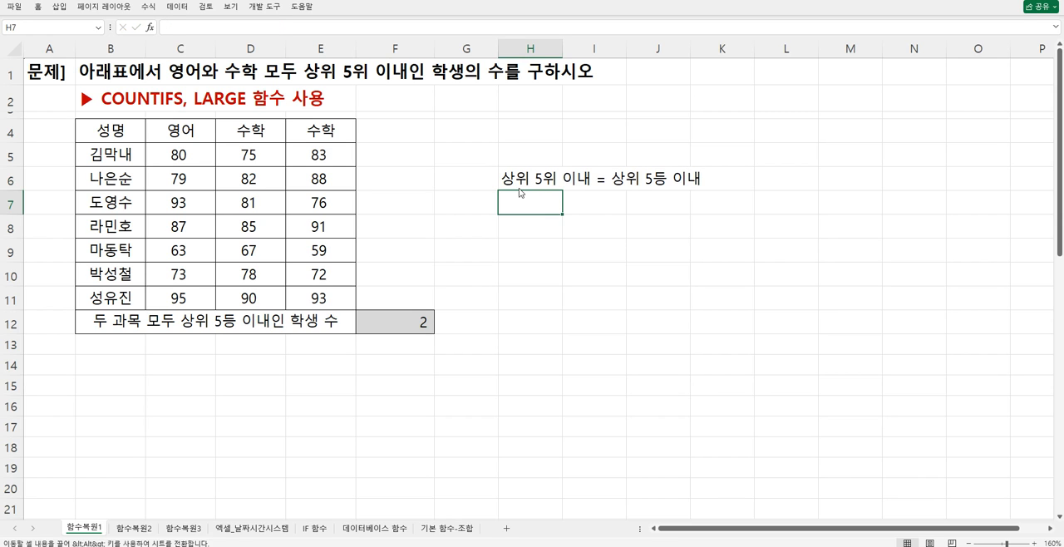
pyautogui.click(516, 185)
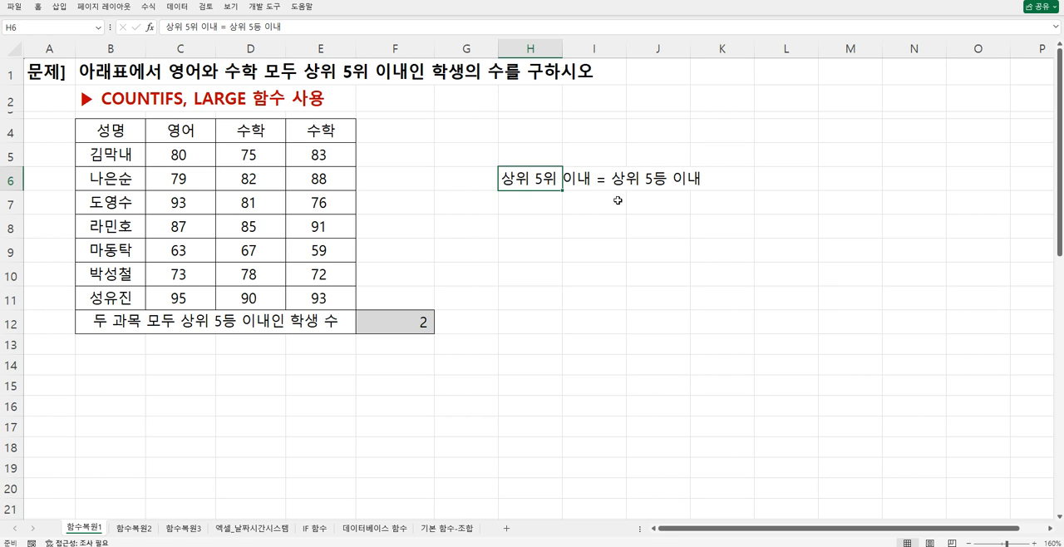
# - Enter the note "영어가 5번째 큰 영어 점수보다 크거나 같은" in cell H7
pyautogui.click(534, 205)
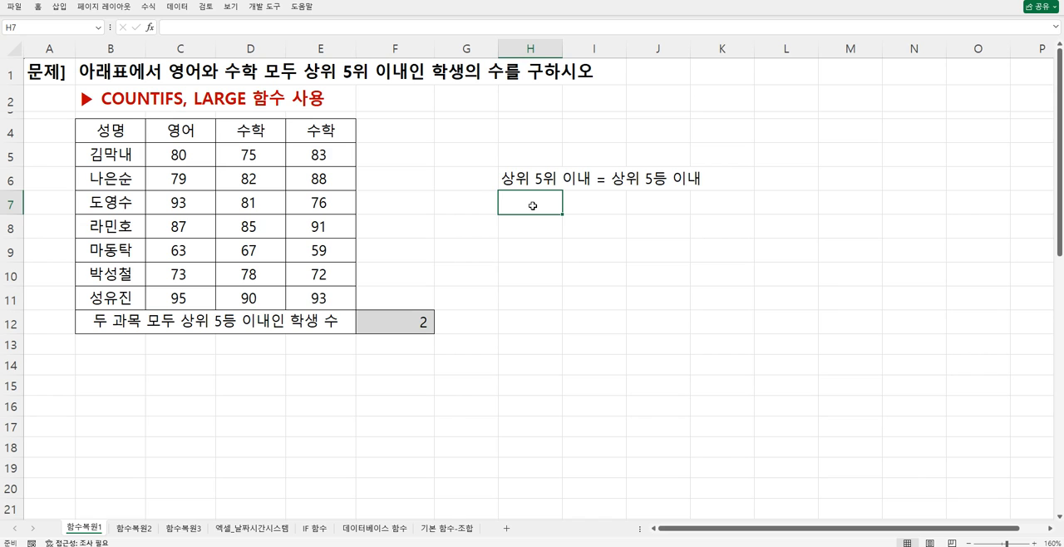
pyautogui.write('영어가')
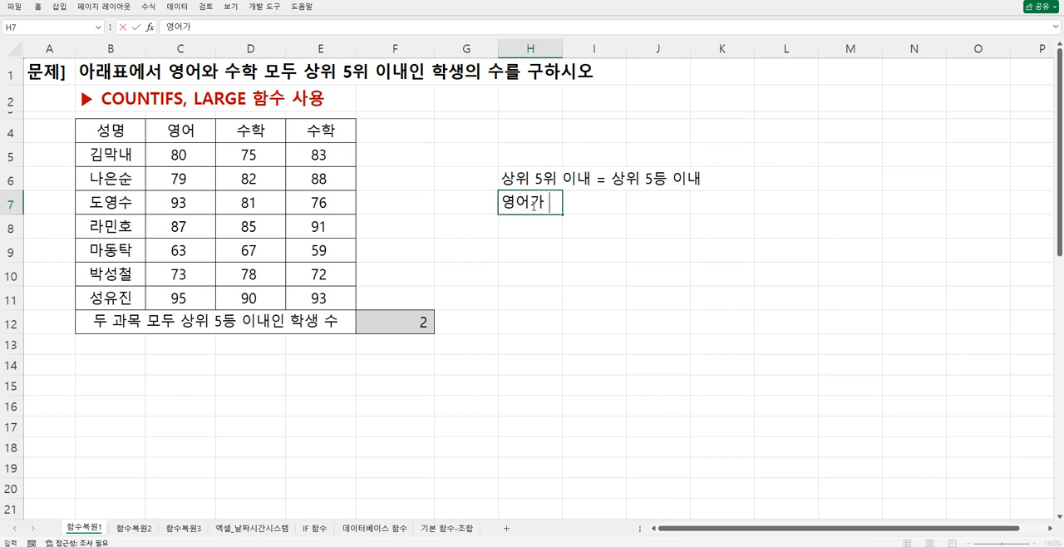
pyautogui.write(' 5번째 큰 ')
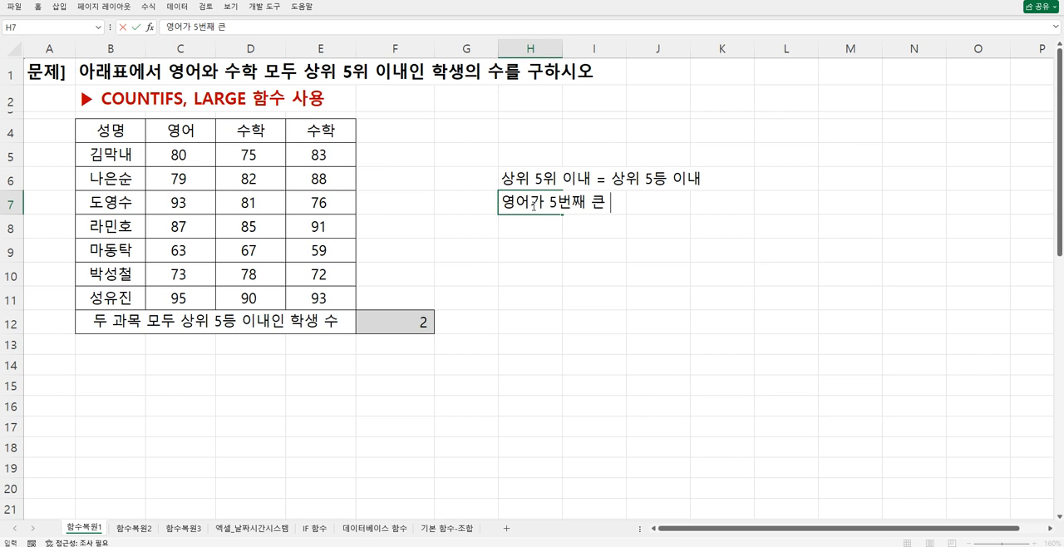
pyautogui.write('영어')
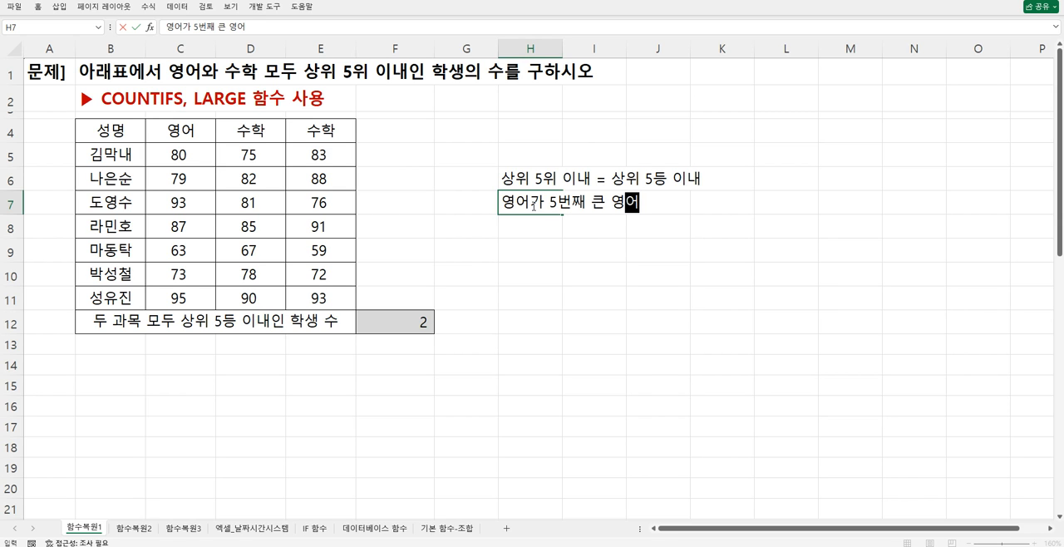
pyautogui.write('점')
pyautogui.press('BackSpace')
pyautogui.press('BackSpace')
pyautogui.press('BackSpace')
pyautogui.write('점수보다 ')
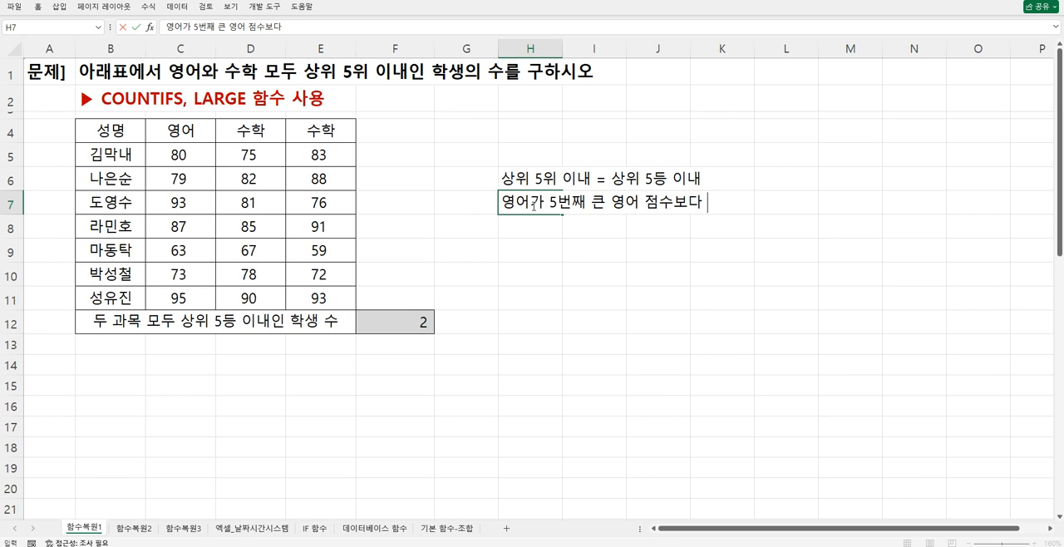
pyautogui.write('크거나 같')
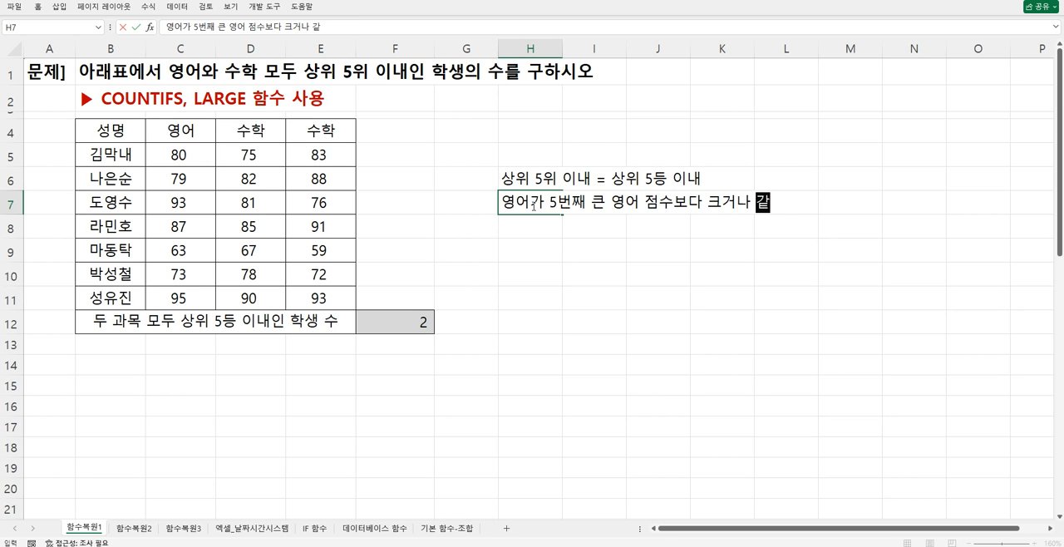
pyautogui.write('은')
pyautogui.press('Return')
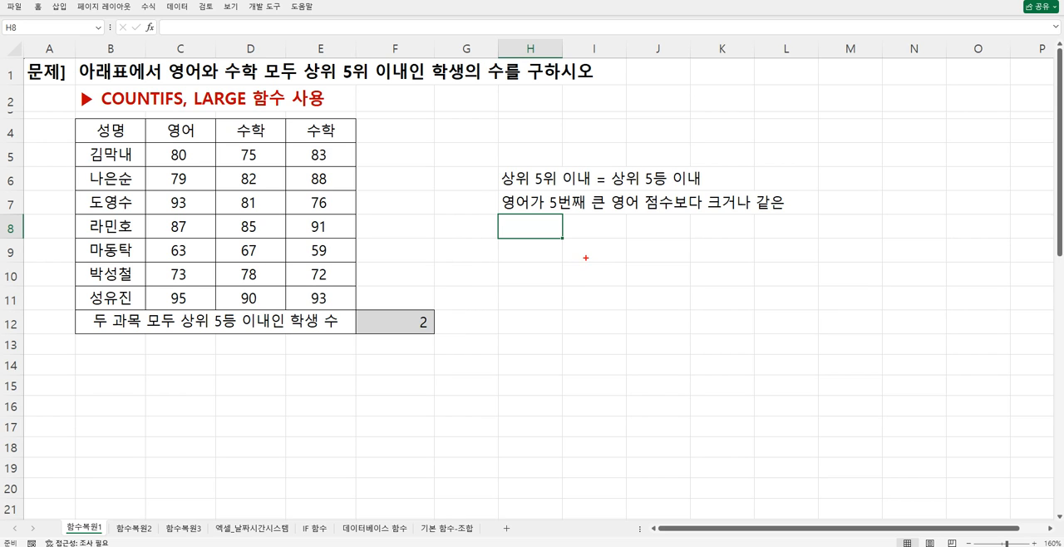
# - Handwrite a red example list headed 영어 with scores 97, 93, 86, 85, 84, 81 and 79 below the notes
pyautogui.moveTo(587, 251)
pyautogui.mouseDown()
pyautogui.moveTo(590, 271)
pyautogui.moveTo(606, 262)
pyautogui.moveTo(609, 276)
pyautogui.moveTo(586, 298)
pyautogui.mouseUp()
pyautogui.moveTo(591, 289); pyautogui.dragTo(598, 310)
pyautogui.moveTo(597, 322)
pyautogui.mouseDown()
pyautogui.moveTo(592, 333)
pyautogui.moveTo(602, 334)
pyautogui.moveTo(586, 354)
pyautogui.moveTo(595, 360)
pyautogui.moveTo(583, 379)
pyautogui.moveTo(596, 392)
pyautogui.moveTo(587, 424)
pyautogui.moveTo(605, 412)
pyautogui.moveTo(584, 445)
pyautogui.moveTo(591, 484)
pyautogui.moveTo(597, 470)
pyautogui.moveTo(601, 484)
pyautogui.mouseUp()
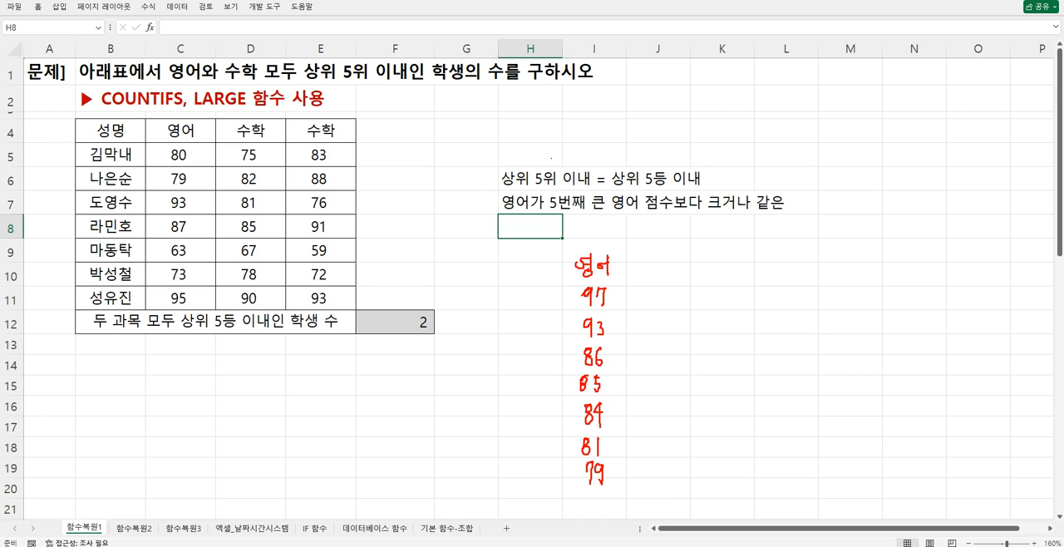
# - Box the phrase 상위 5위 이내 in red and the five highest example scores, 97 to 84, in blue
pyautogui.moveTo(499, 168); pyautogui.dragTo(590, 188)
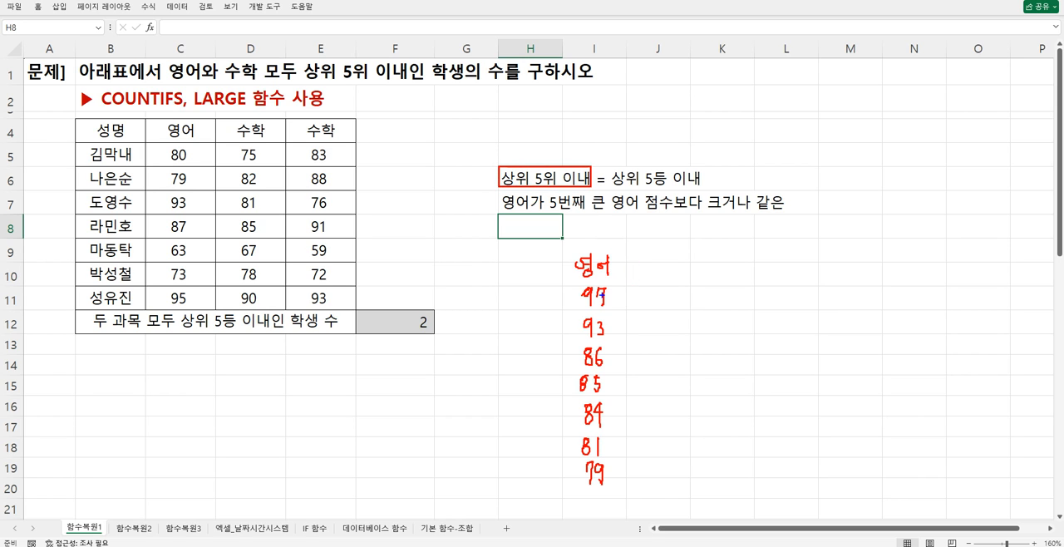
pyautogui.moveTo(574, 285)
pyautogui.mouseDown()
pyautogui.moveTo(573, 416)
pyautogui.moveTo(611, 428)
pyautogui.moveTo(611, 285)
pyautogui.mouseUp()
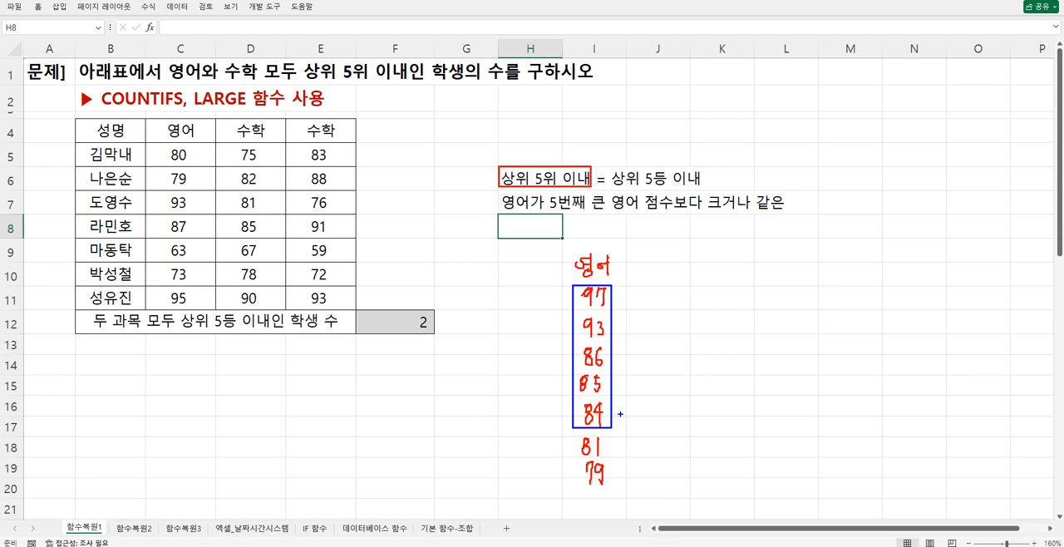
# - Box the example score 84 in blue and annotate it with an arrow and the underlined handwritten note 5번째 큰 값
pyautogui.moveTo(615, 415)
pyautogui.mouseDown()
pyautogui.moveTo(628, 421)
pyautogui.moveTo(597, 426)
pyautogui.moveTo(608, 400)
pyautogui.moveTo(579, 399)
pyautogui.moveTo(638, 424)
pyautogui.mouseUp()
pyautogui.moveTo(645, 405); pyautogui.dragTo(650, 413)
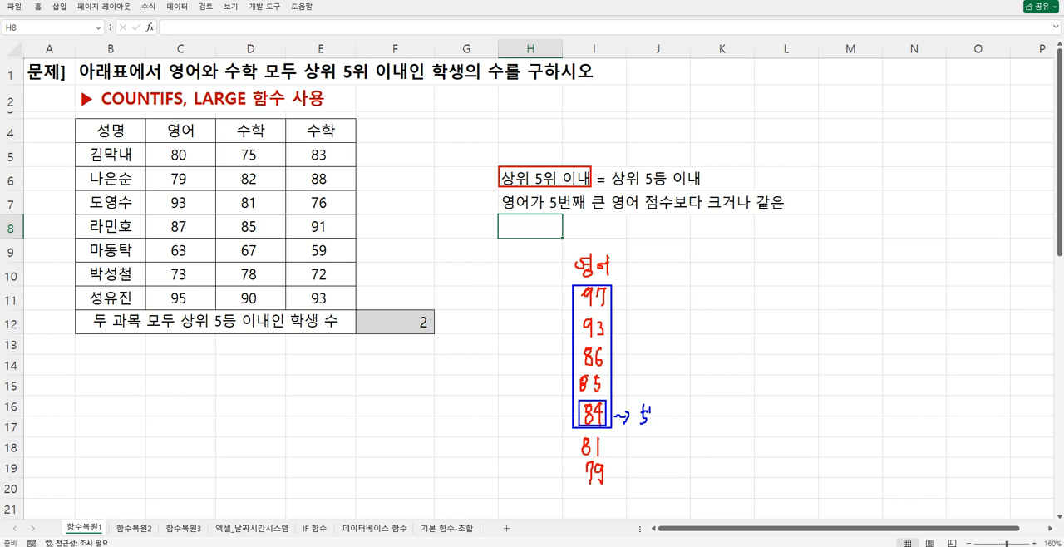
pyautogui.moveTo(667, 408); pyautogui.dragTo(674, 414)
pyautogui.moveTo(675, 405); pyautogui.dragTo(679, 411)
pyautogui.moveTo(679, 402)
pyautogui.mouseDown()
pyautogui.moveTo(679, 425)
pyautogui.moveTo(705, 411)
pyautogui.moveTo(715, 422)
pyautogui.mouseUp()
pyautogui.moveTo(719, 402); pyautogui.dragTo(735, 420)
pyautogui.moveTo(732, 410); pyautogui.dragTo(737, 421)
pyautogui.moveTo(645, 430); pyautogui.dragTo(730, 424)
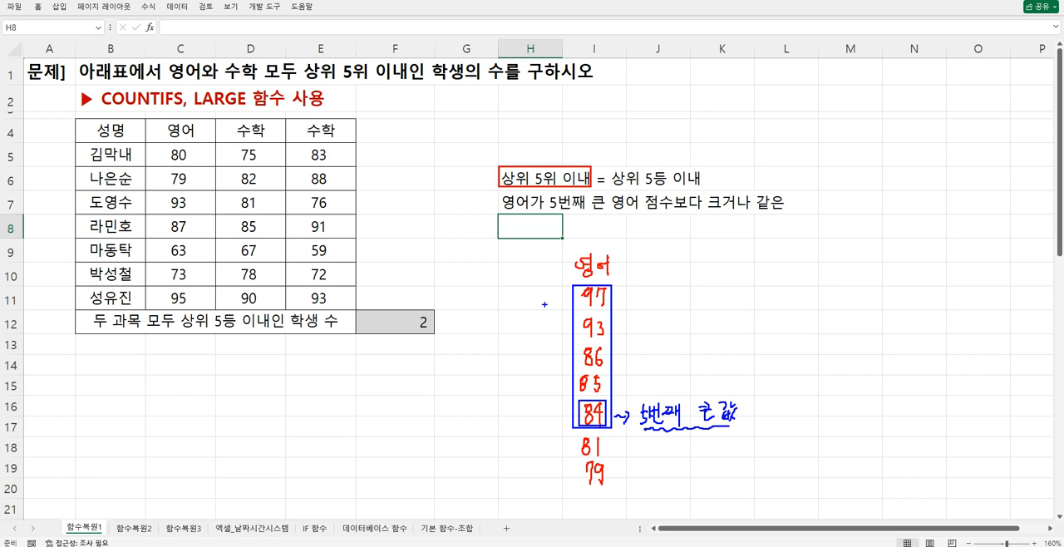
# - Draw a blue bracket beside the five highest example scores and extend the handwritten note with 보다 크거나 같은
pyautogui.moveTo(555, 293)
pyautogui.mouseDown()
pyautogui.moveTo(532, 378)
pyautogui.moveTo(557, 434)
pyautogui.mouseUp()
pyautogui.moveTo(746, 414)
pyautogui.mouseDown()
pyautogui.moveTo(747, 404)
pyautogui.moveTo(753, 415)
pyautogui.mouseUp()
pyautogui.moveTo(746, 420); pyautogui.dragTo(762, 420)
pyautogui.moveTo(766, 404)
pyautogui.mouseDown()
pyautogui.moveTo(767, 421)
pyautogui.moveTo(832, 409)
pyautogui.mouseUp()
pyautogui.moveTo(838, 397)
pyautogui.mouseDown()
pyautogui.moveTo(848, 414)
pyautogui.moveTo(861, 404)
pyautogui.mouseUp()
pyautogui.moveTo(853, 398); pyautogui.dragTo(864, 409)
pyautogui.moveTo(856, 407); pyautogui.dragTo(866, 414)
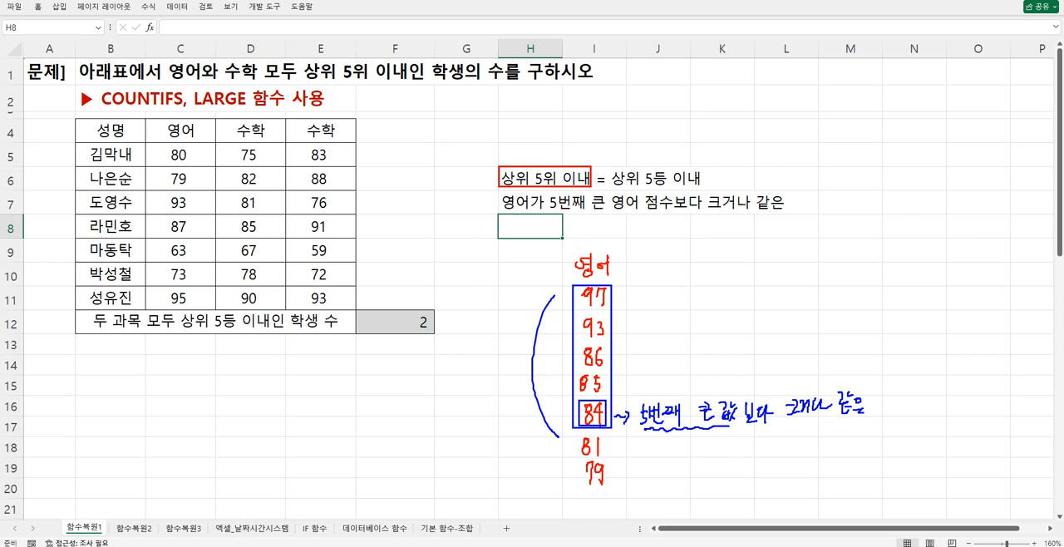
# - Box the condition note in H7 in blue and draw linking marks beside it from the H6 note
pyautogui.moveTo(498, 202); pyautogui.dragTo(789, 214)
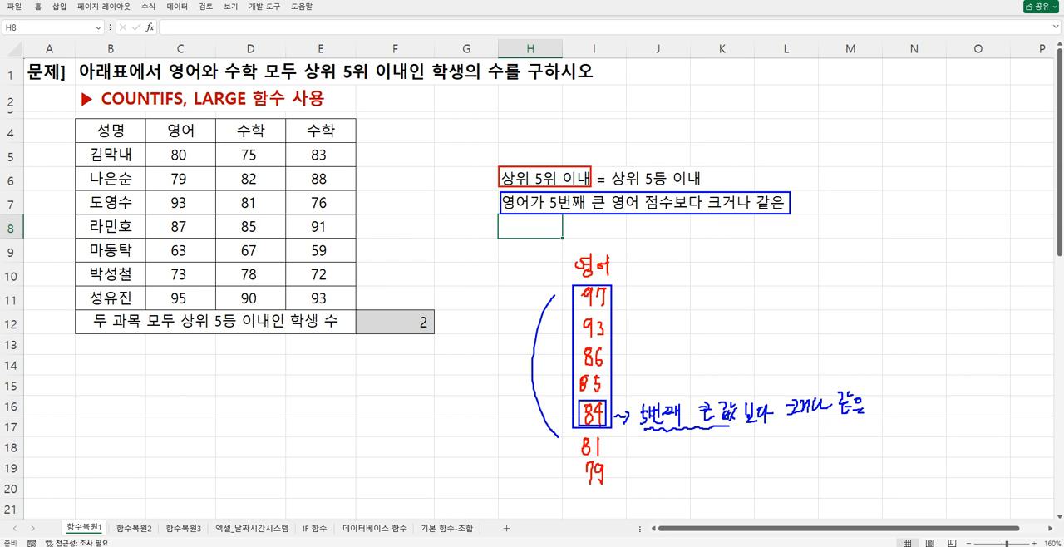
pyautogui.moveTo(484, 164)
pyautogui.mouseDown()
pyautogui.moveTo(491, 173)
pyautogui.moveTo(497, 162)
pyautogui.moveTo(487, 204)
pyautogui.mouseUp()
pyautogui.moveTo(466, 198); pyautogui.dragTo(476, 162)
pyautogui.moveTo(499, 194); pyautogui.dragTo(796, 222)
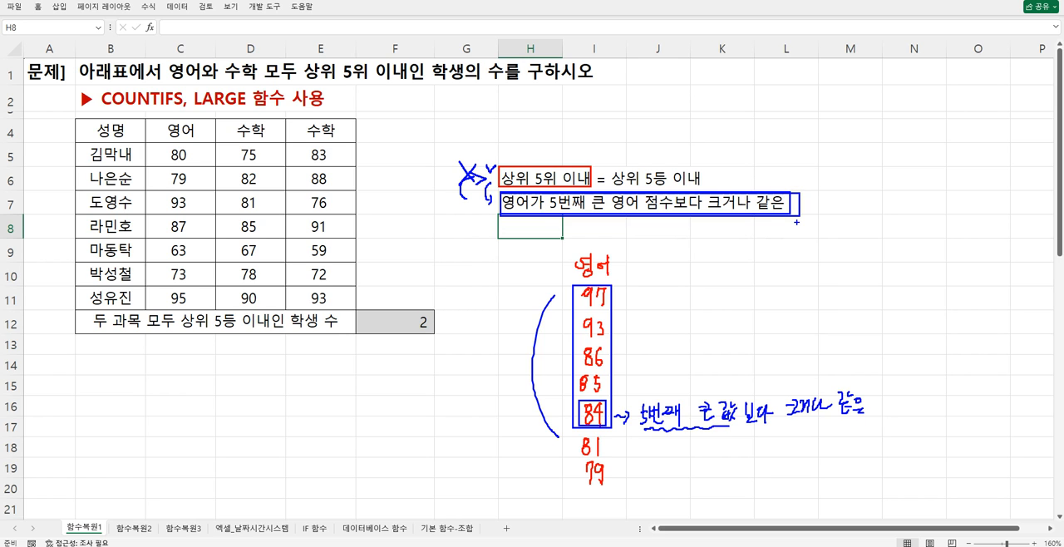
# - Clear the drawn annotations and start a COUNTIFS formula in F13 with its function arguments dialog open
pyautogui.press('Escape')
pyautogui.click(598, 232)
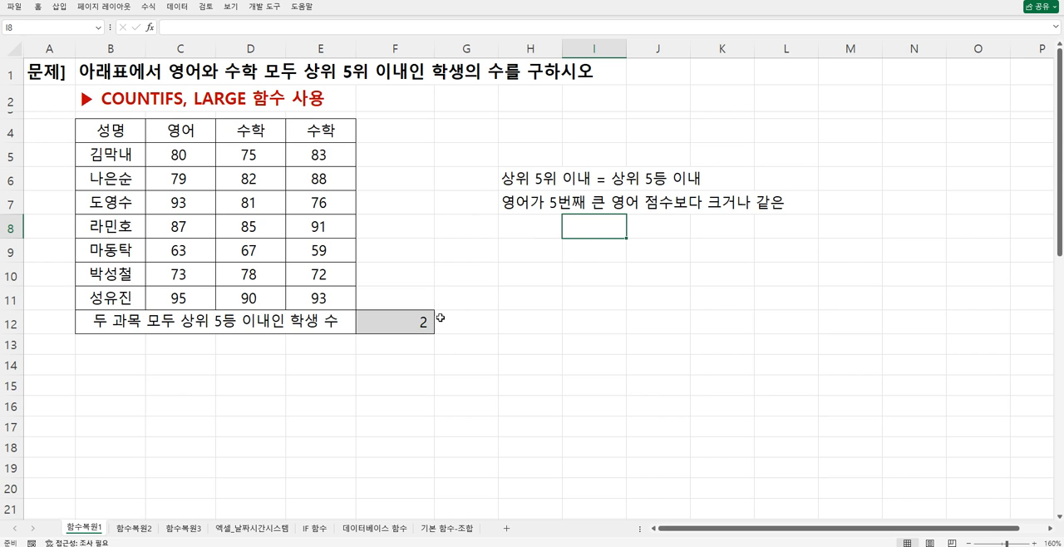
pyautogui.click(390, 346)
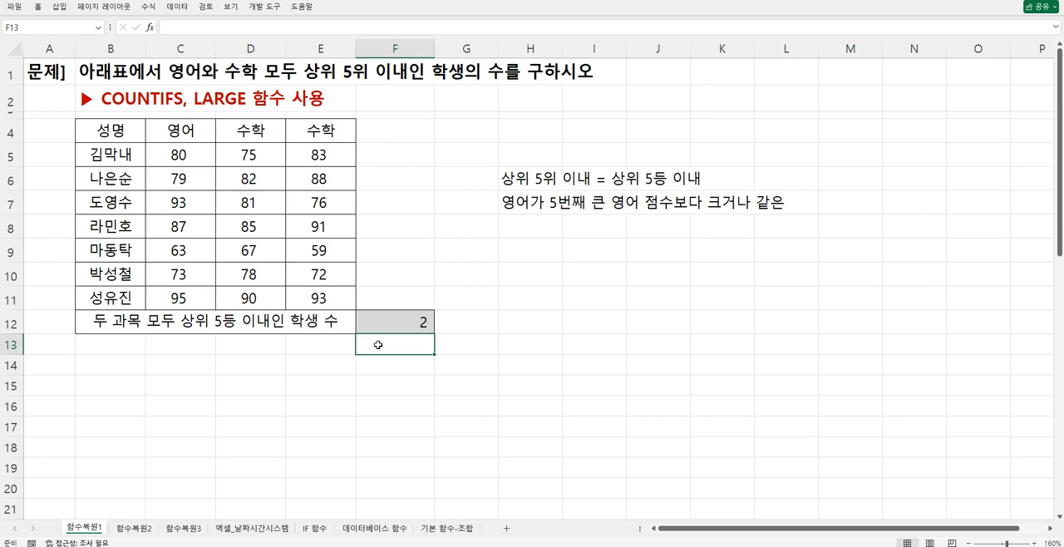
pyautogui.write('=co')
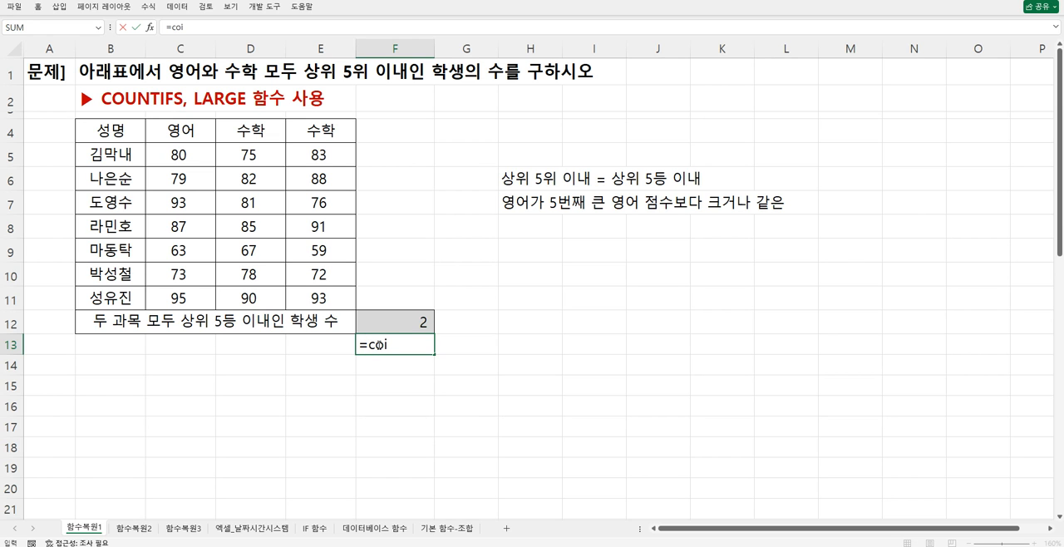
pyautogui.write('u')
pyautogui.press('Down')
pyautogui.press('Down')
pyautogui.press('Down')
pyautogui.press('Down')
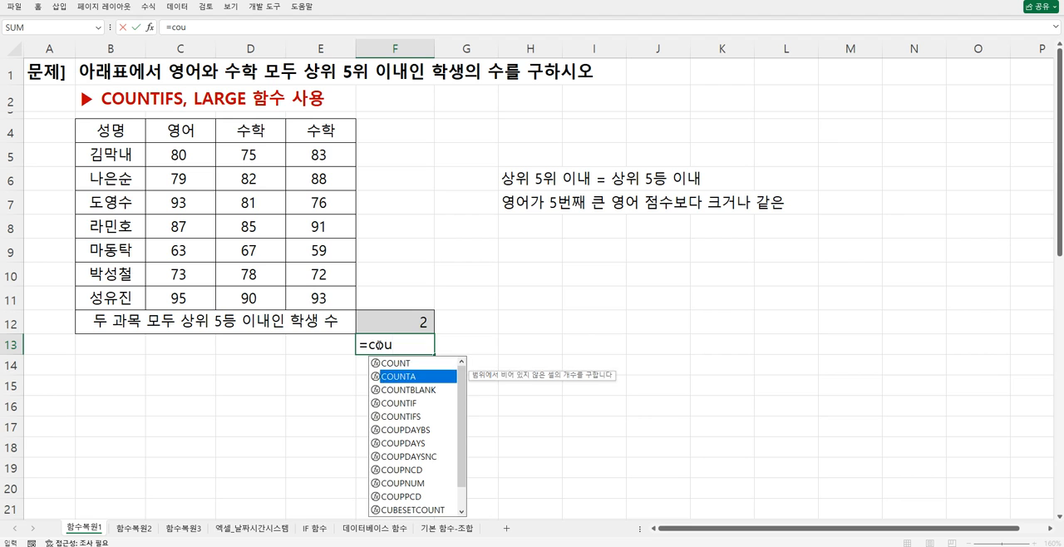
pyautogui.press('Tab')
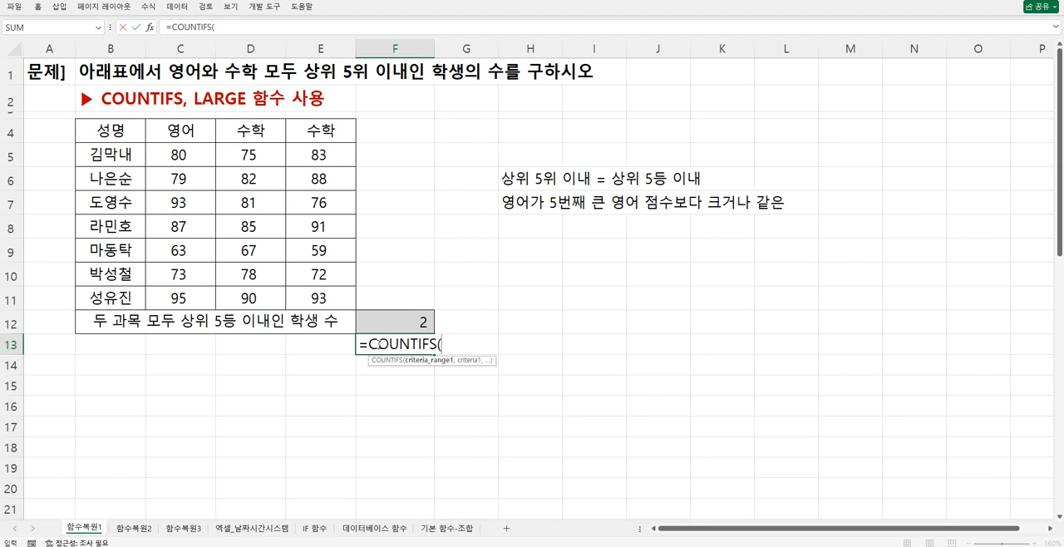
pyautogui.hotkey('ctrl', 'a')
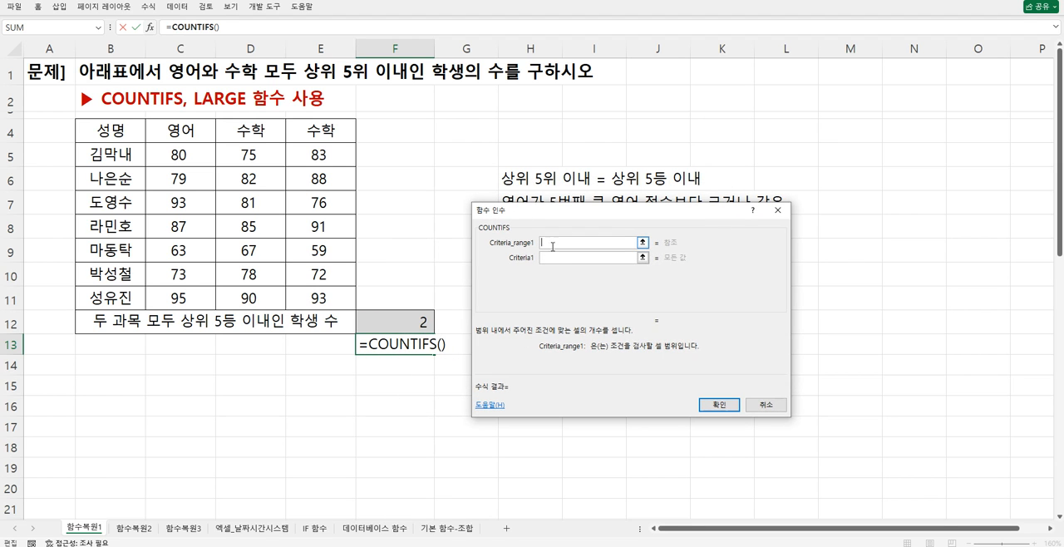
# - Set the first COUNTIFS criteria range to C5:C11 and its criterion to the placeholder ">="&5번째큰영어점수, clearing any drawn annotations
pyautogui.moveTo(200, 157); pyautogui.dragTo(180, 298)
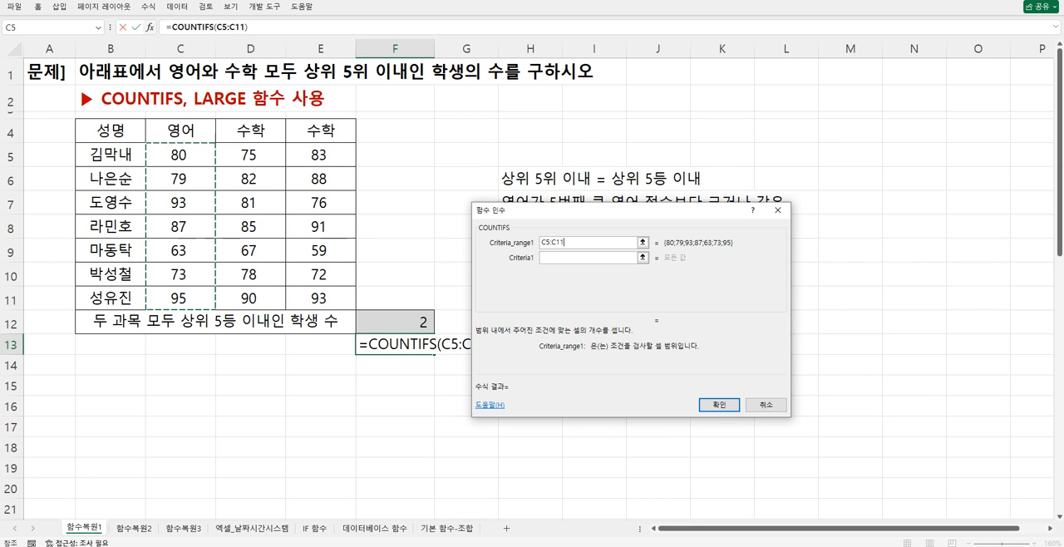
pyautogui.click(565, 258)
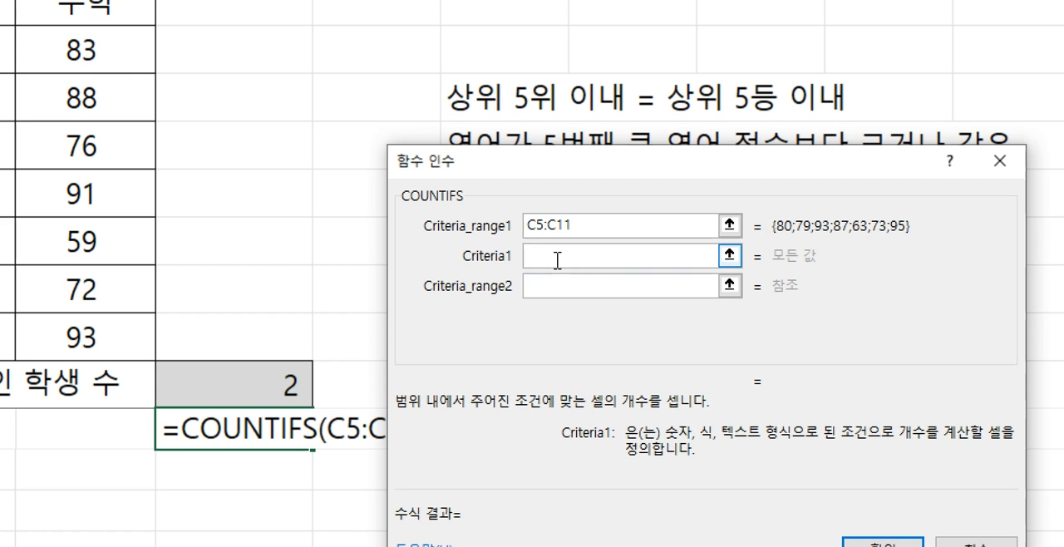
pyautogui.write('"')
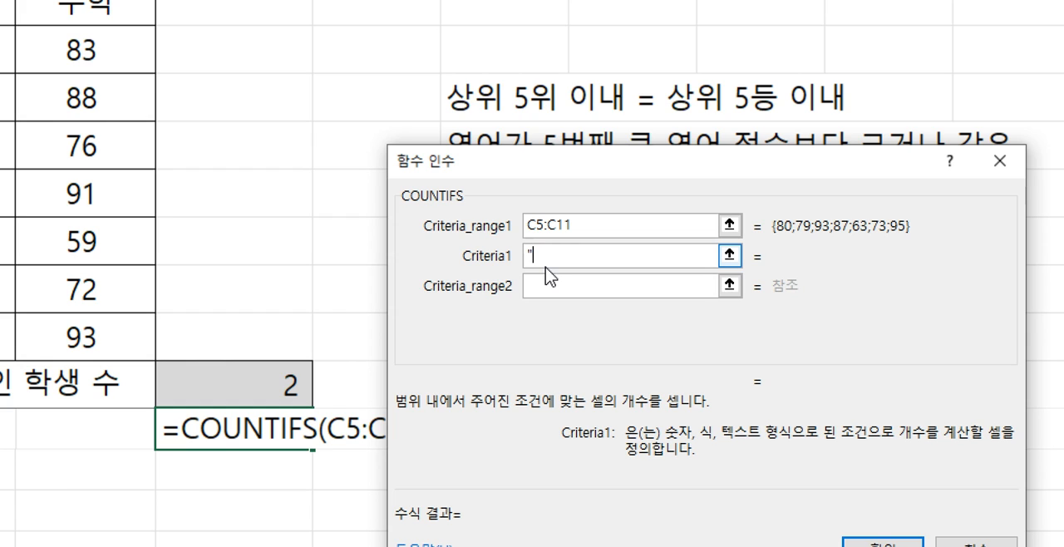
pyautogui.write('>="&5번째큰영어점수')
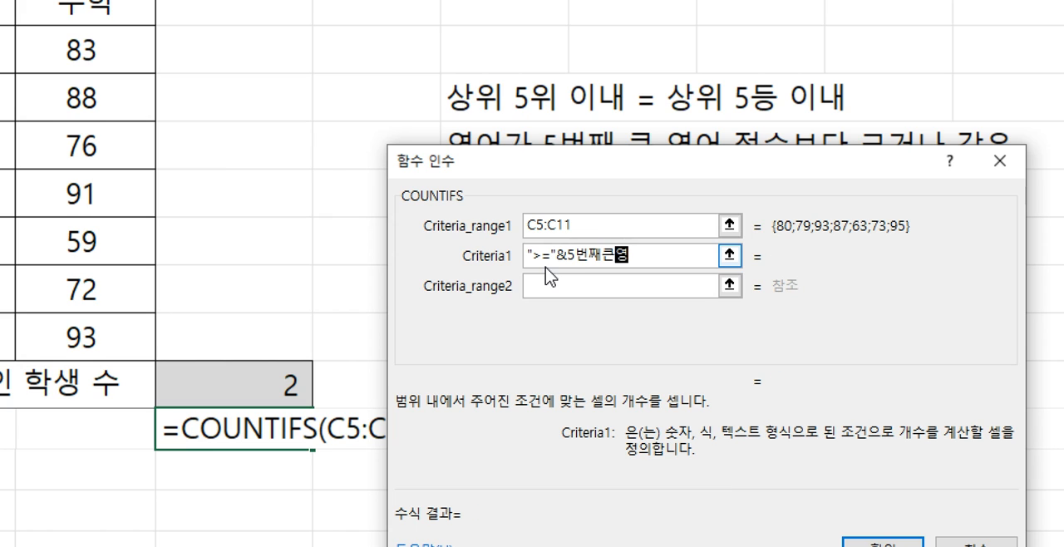
pyautogui.click(549, 283)
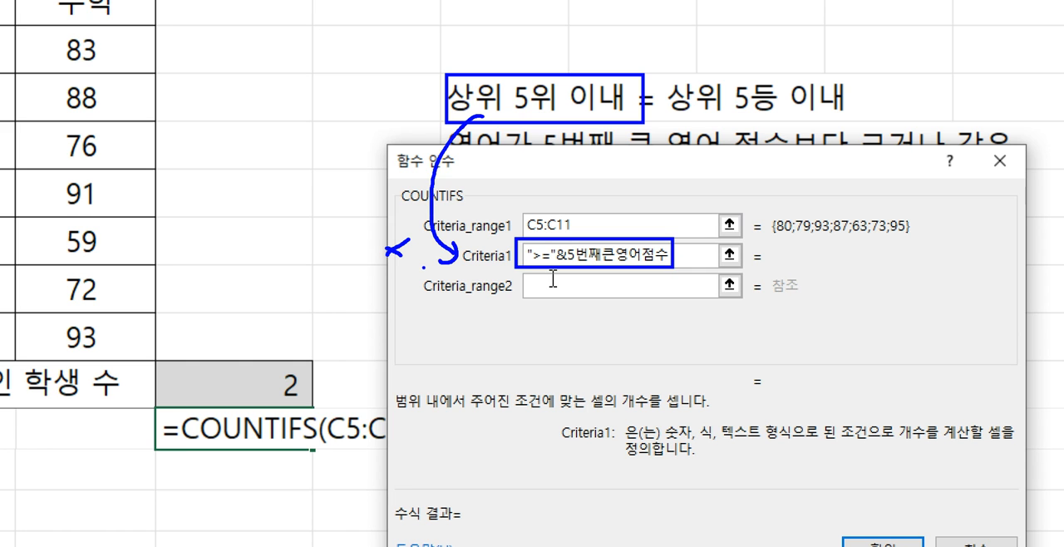
pyautogui.press('Escape')
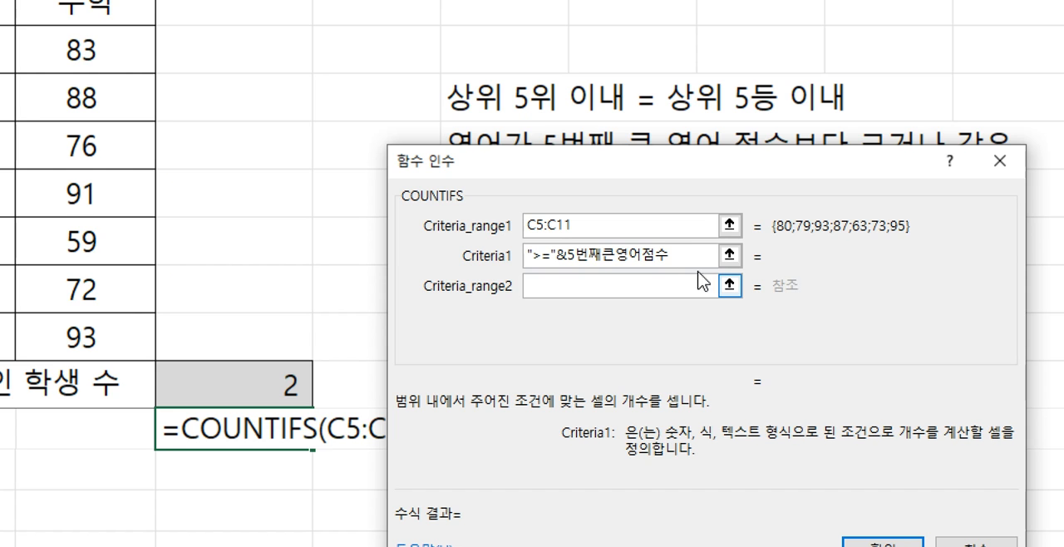
# - Replace the placeholder 5번째큰영어점수 in the first criterion with large(), keeping ">="& in front
pyautogui.moveTo(555, 254); pyautogui.dragTo(670, 248)
pyautogui.press('BackSpace')
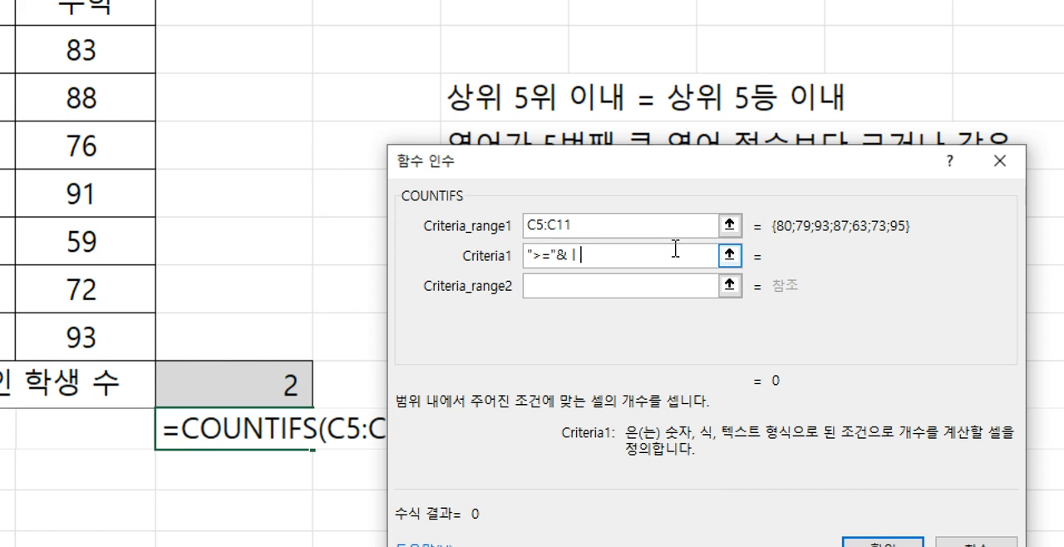
pyautogui.write('large()')
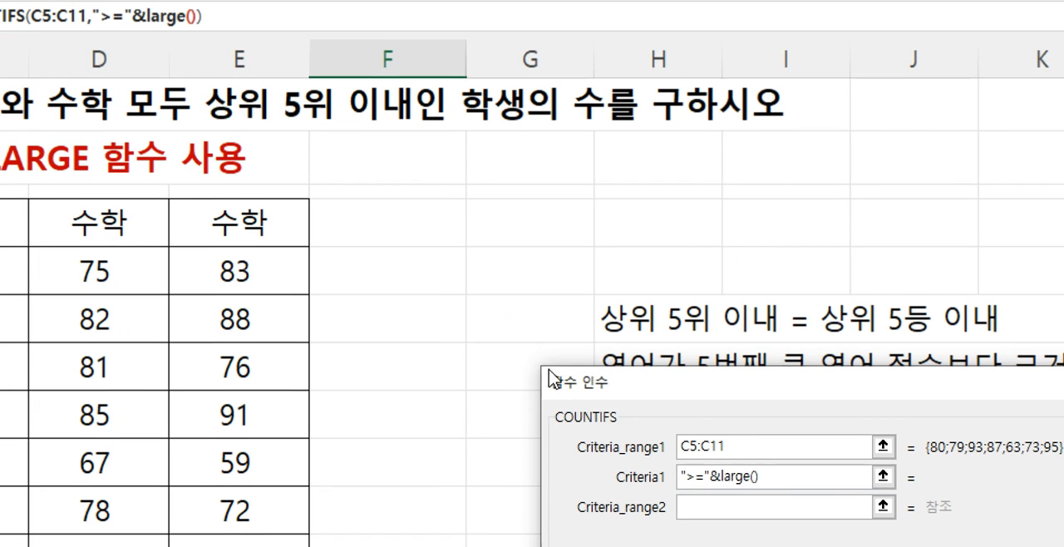
# - Move the arguments dialog clear of the condition notes and bring up the arguments of the nested LARGE function
pyautogui.moveTo(581, 385); pyautogui.dragTo(305, 423)
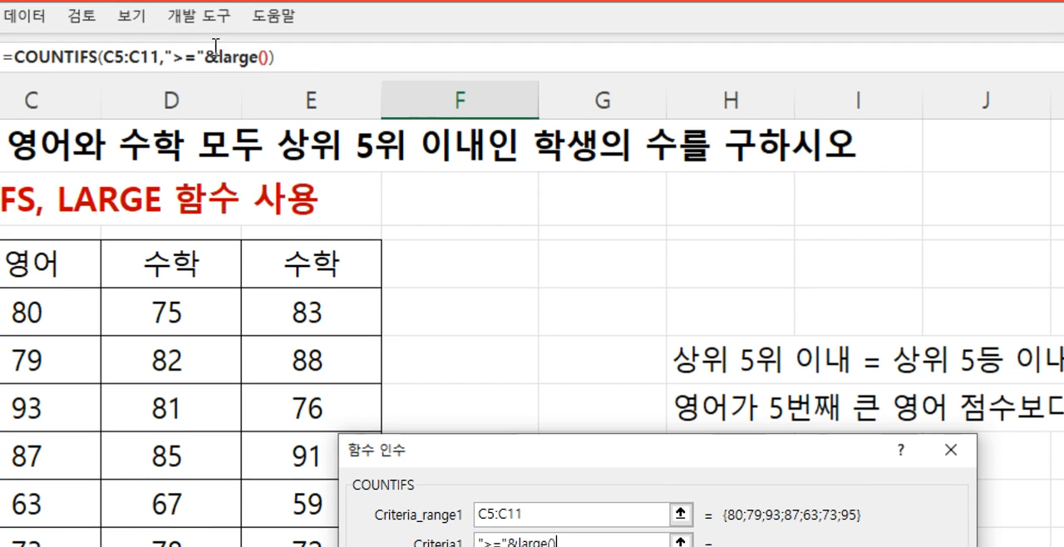
pyautogui.click(154, 16)
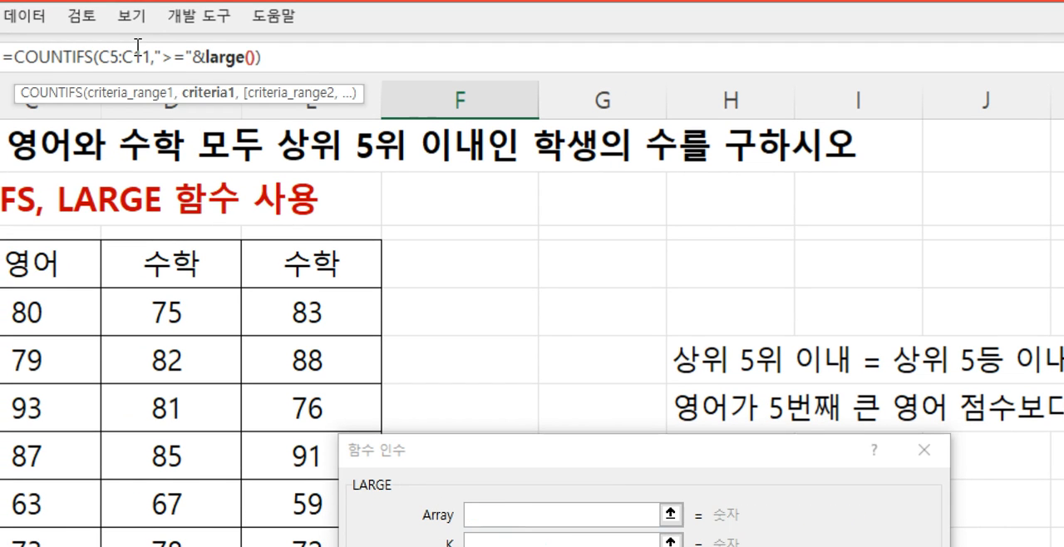
pyautogui.click(139, 54)
pyautogui.click(231, 59)
pyautogui.click(141, 59)
pyautogui.click(226, 61)
pyautogui.click(493, 515)
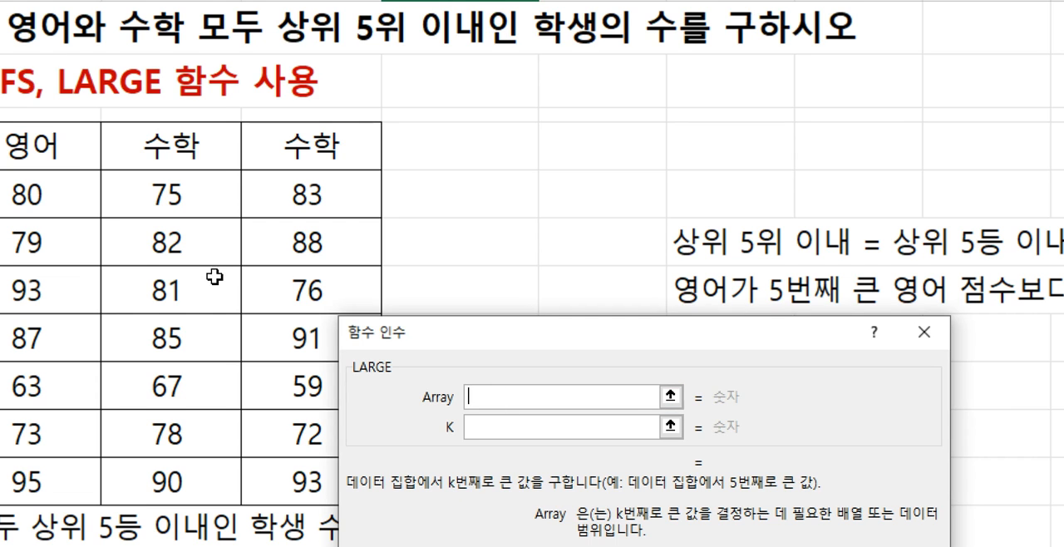
# - Set the LARGE function's array to the English scores C5:C11 and K to 5
pyautogui.moveTo(91, 193); pyautogui.dragTo(46, 468)
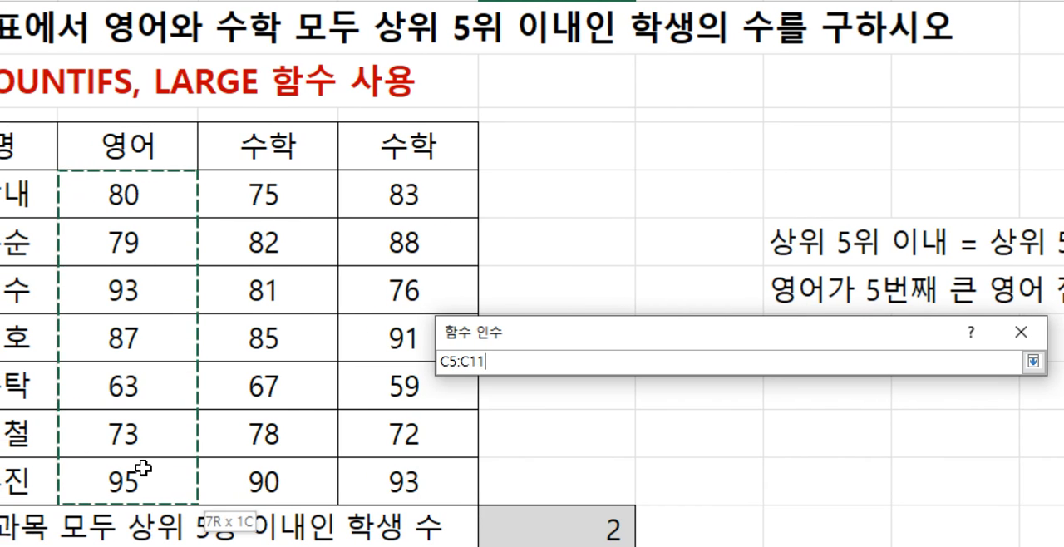
pyautogui.moveTo(143, 468); pyautogui.dragTo(142, 470)
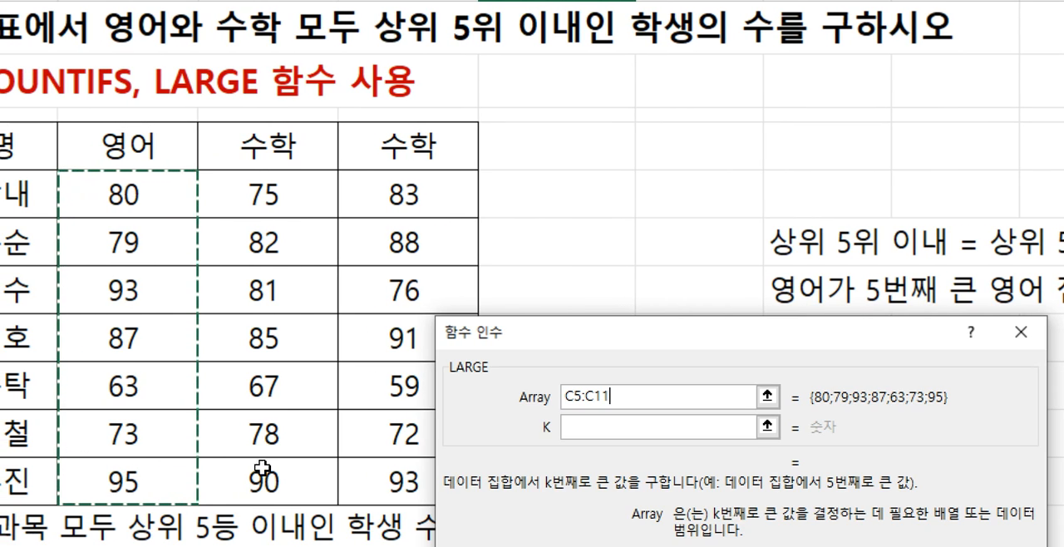
pyautogui.click(591, 430)
pyautogui.write('5')
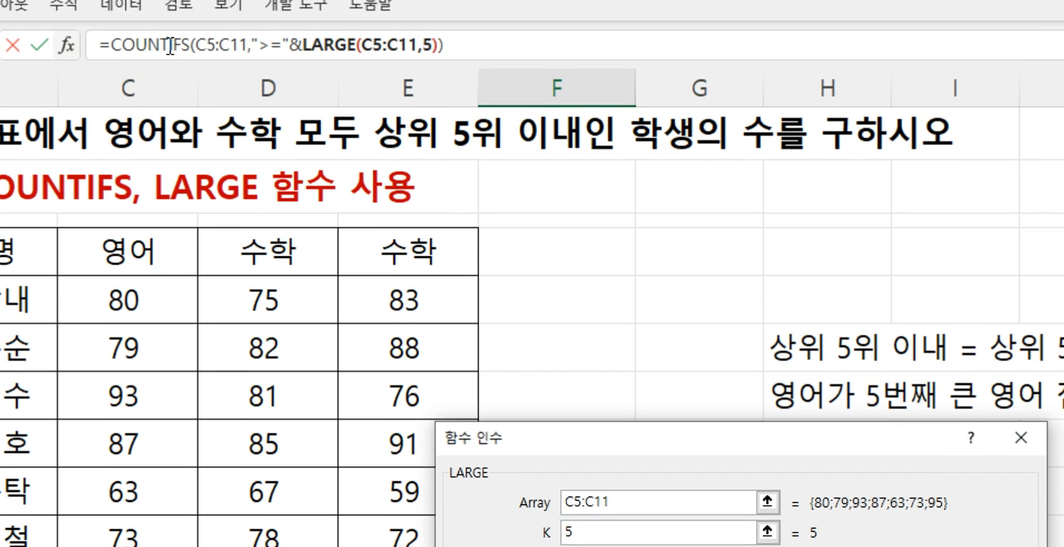
# - Switch between the COUNTIFS and LARGE arguments through the formula, ending on the COUNTIFS arguments
pyautogui.click(169, 48)
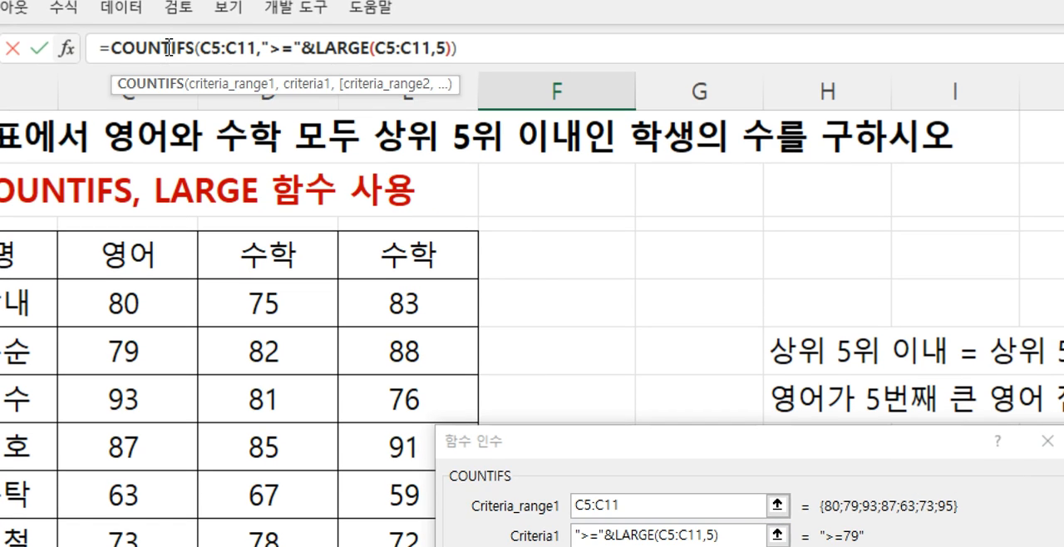
pyautogui.click(320, 55)
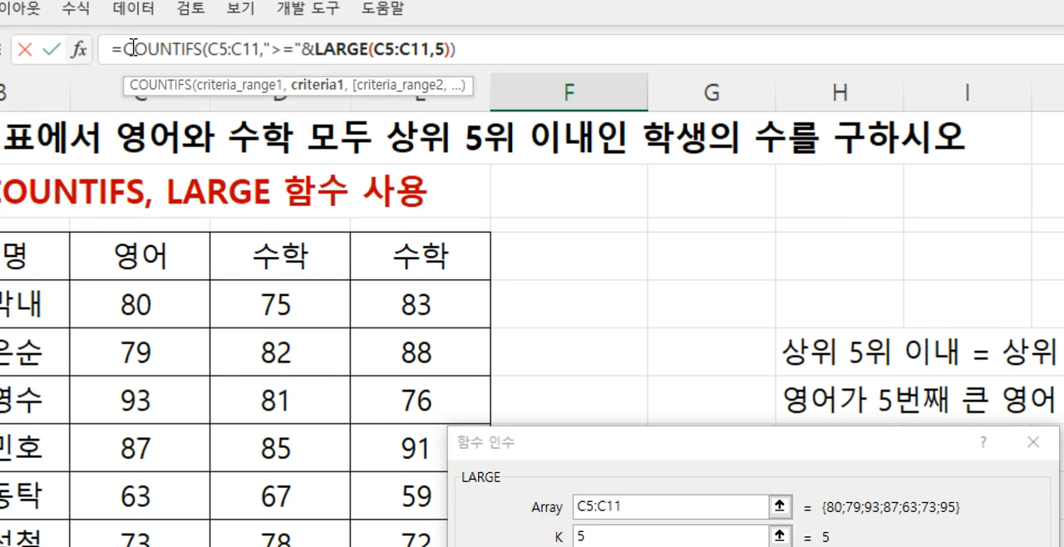
pyautogui.click(103, 48)
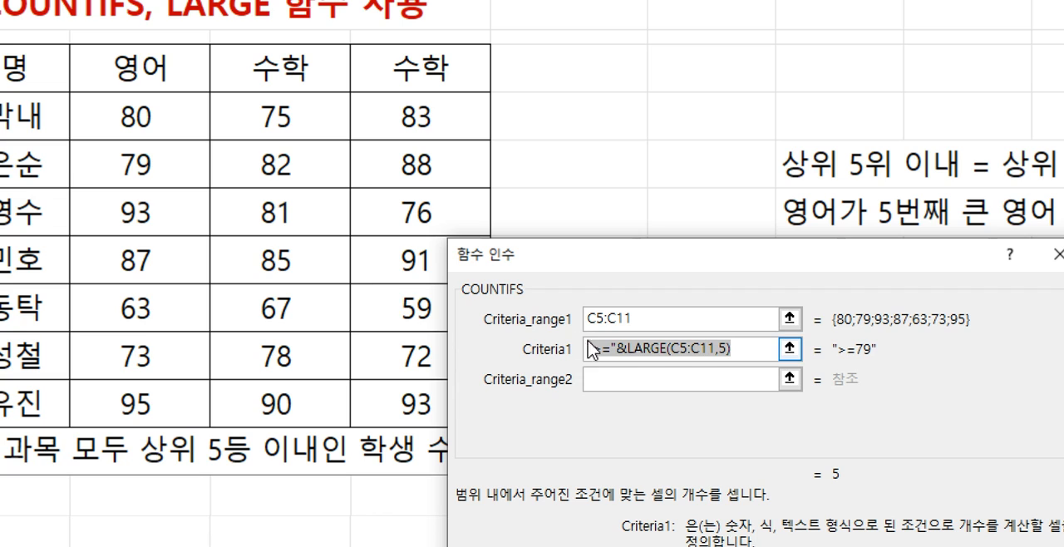
# - Try the first criterion with the whole expression inside quotes, as ">=LARGE(C5:C11,5)"
pyautogui.click(611, 348)
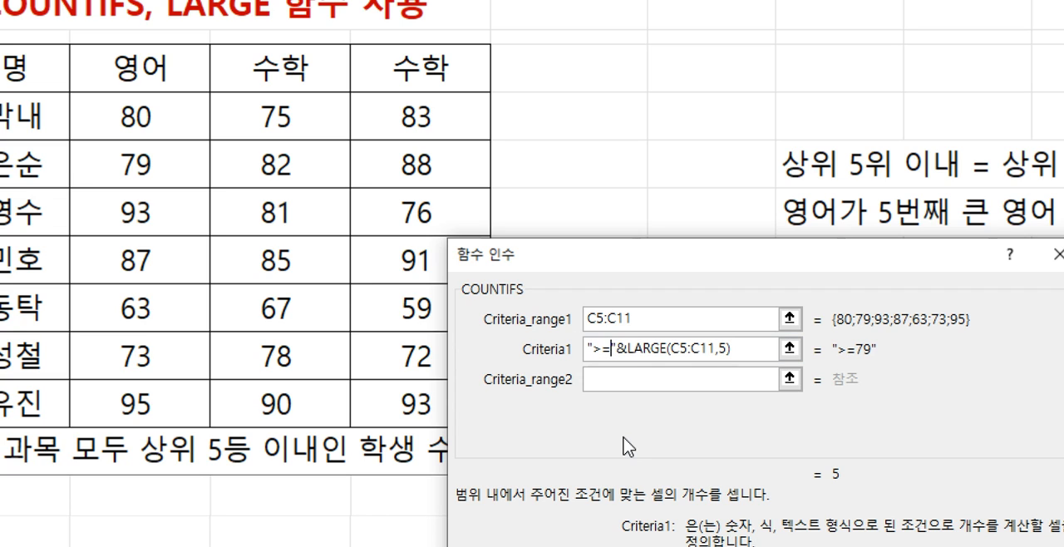
pyautogui.press('Delete')
pyautogui.press('Delete')
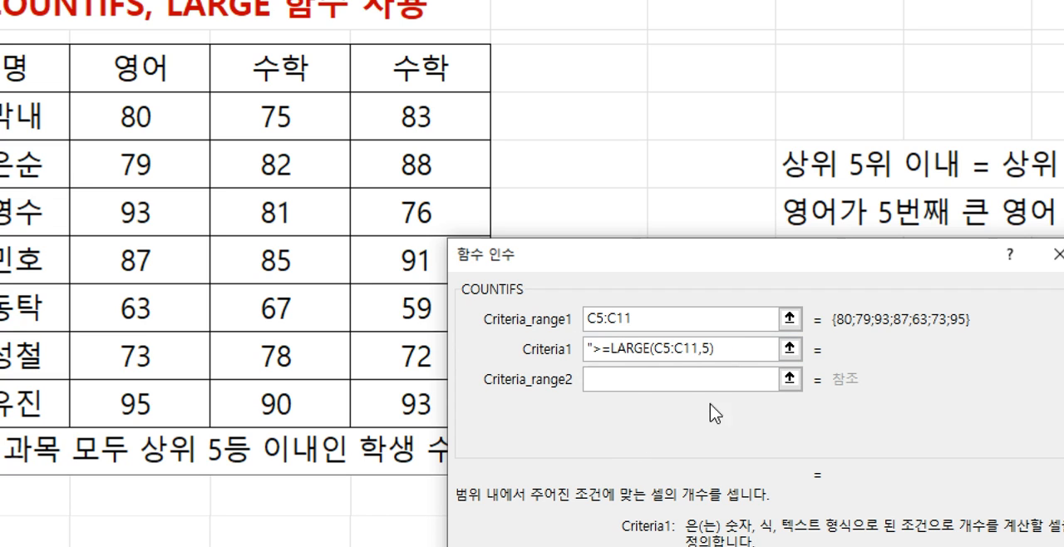
pyautogui.click(727, 352)
pyautogui.write('"')
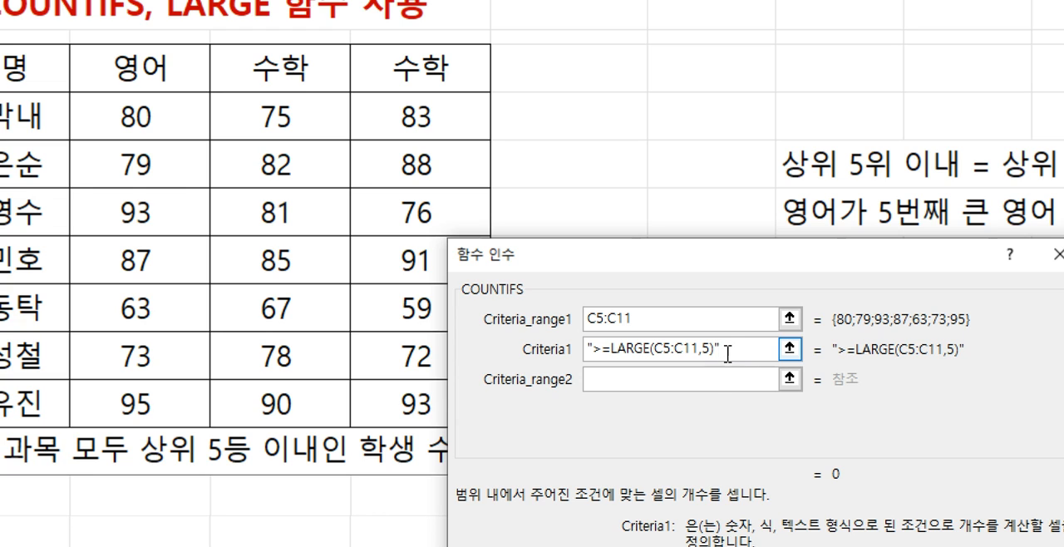
# - Restore the first criterion to ">="&LARGE(C5:C11,5), with only the comparison operator in quotes
pyautogui.press('BackSpace')
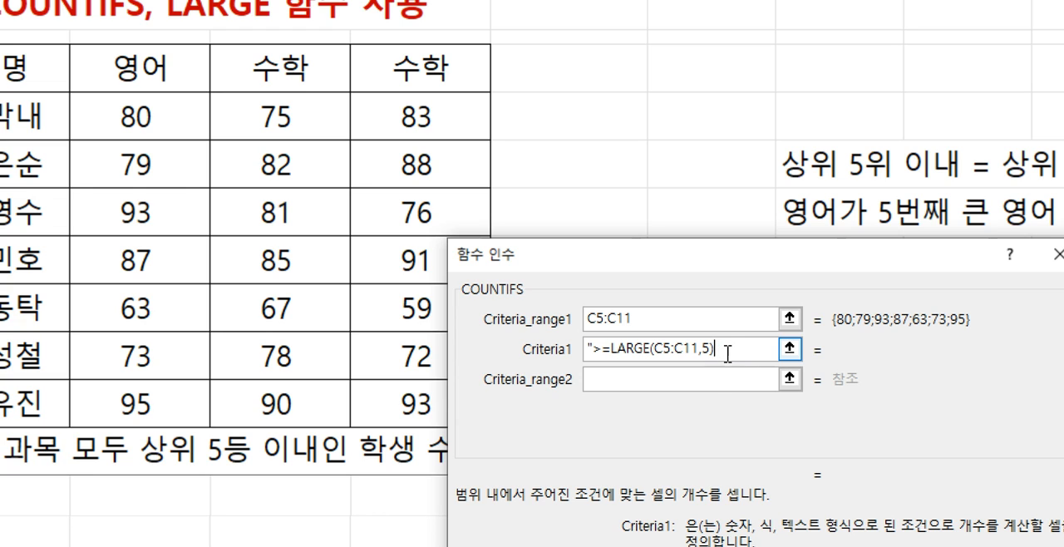
pyautogui.click(607, 374)
pyautogui.write('"')
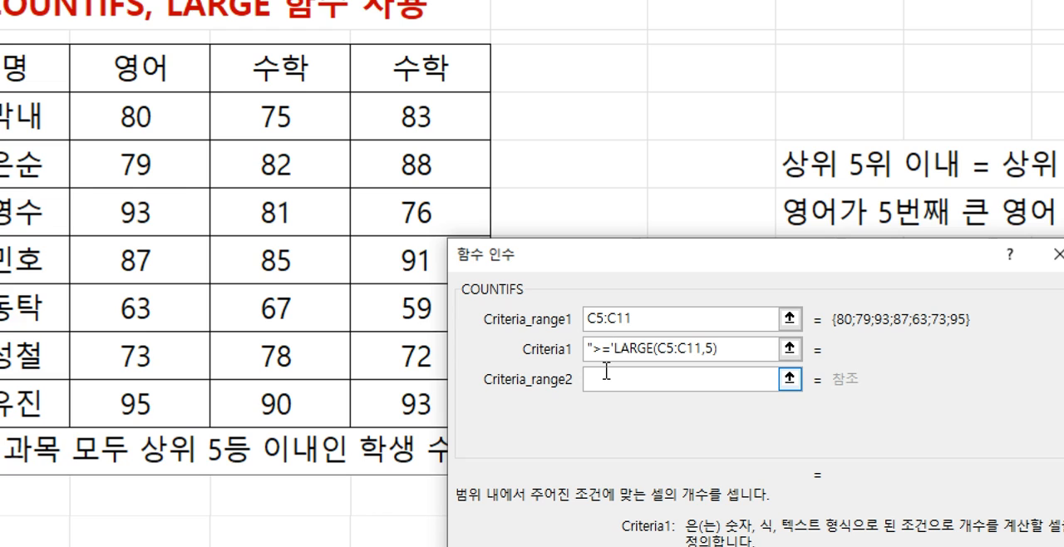
pyautogui.press('BackSpace')
pyautogui.write('"')
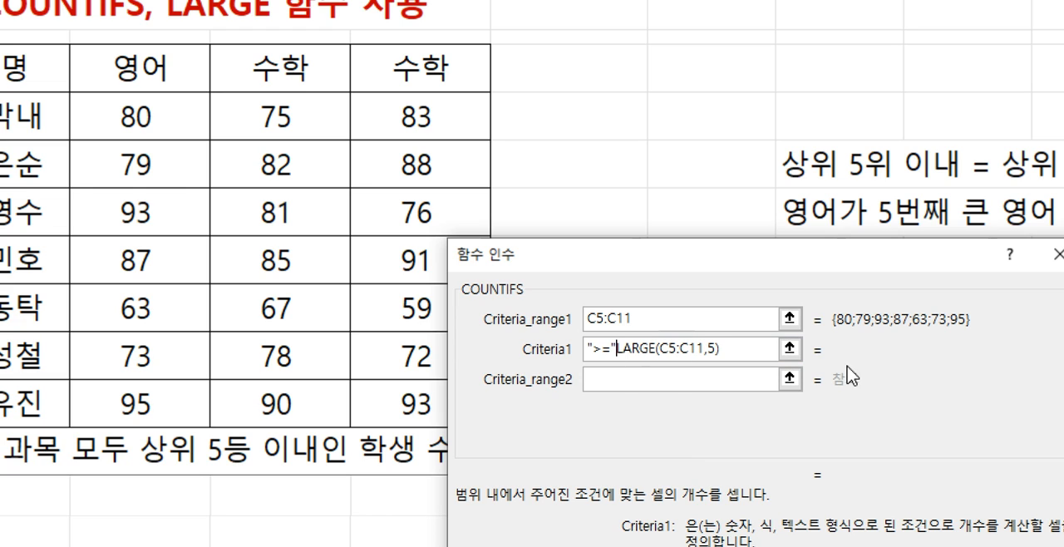
pyautogui.write('&')
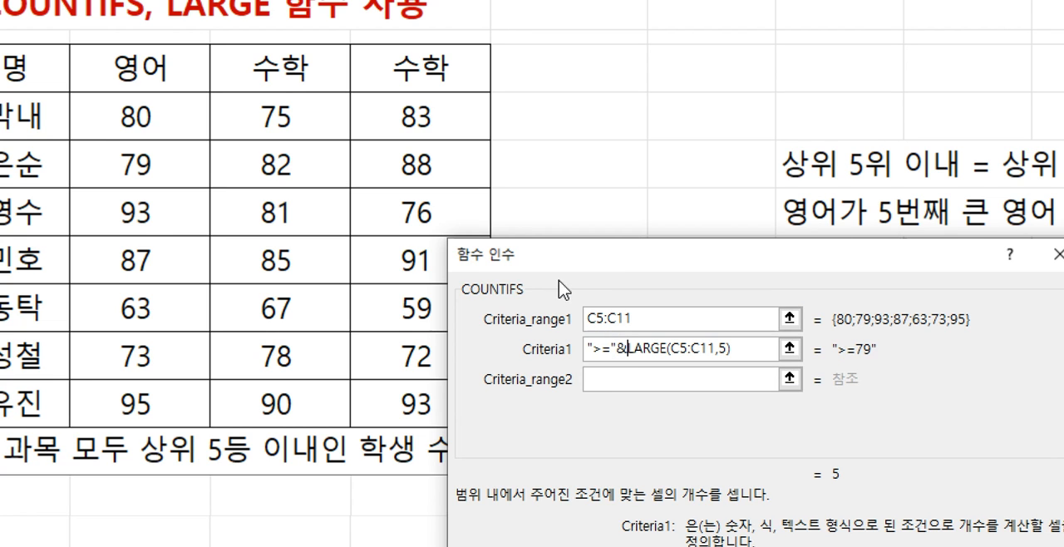
# - Set the second COUNTIFS criteria range to the math scores D5:D11
pyautogui.doubleClick(639, 342)
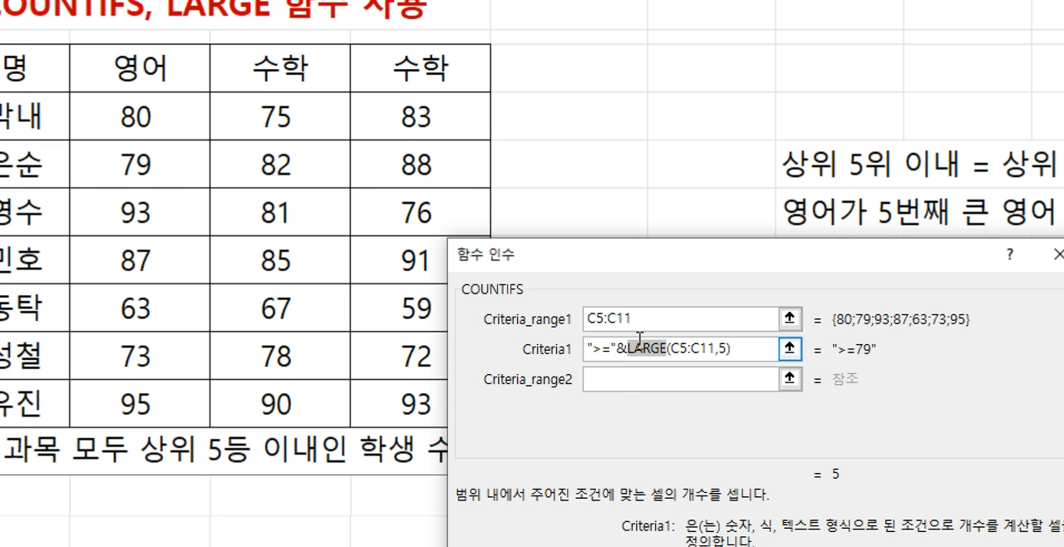
pyautogui.click(649, 347)
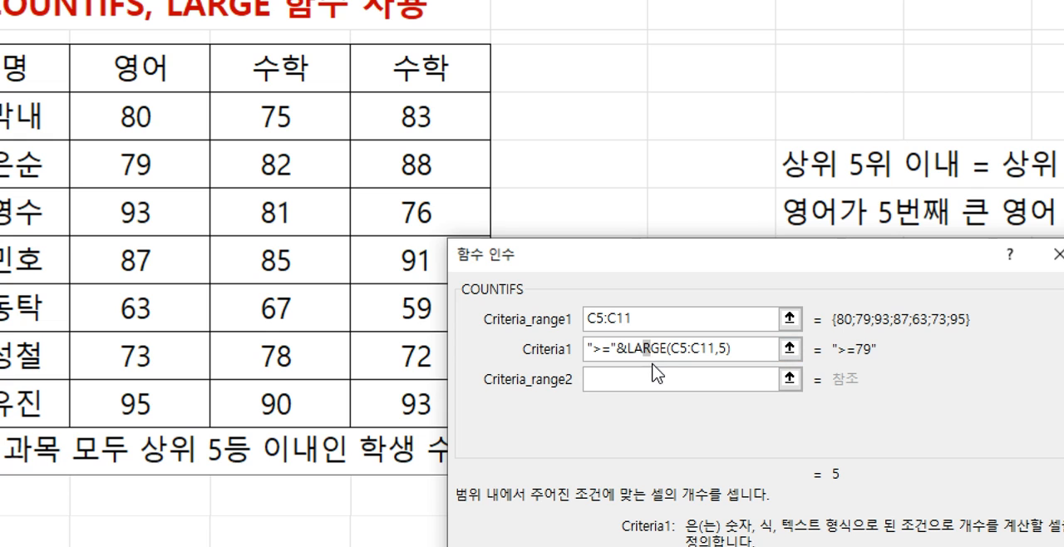
pyautogui.click(661, 380)
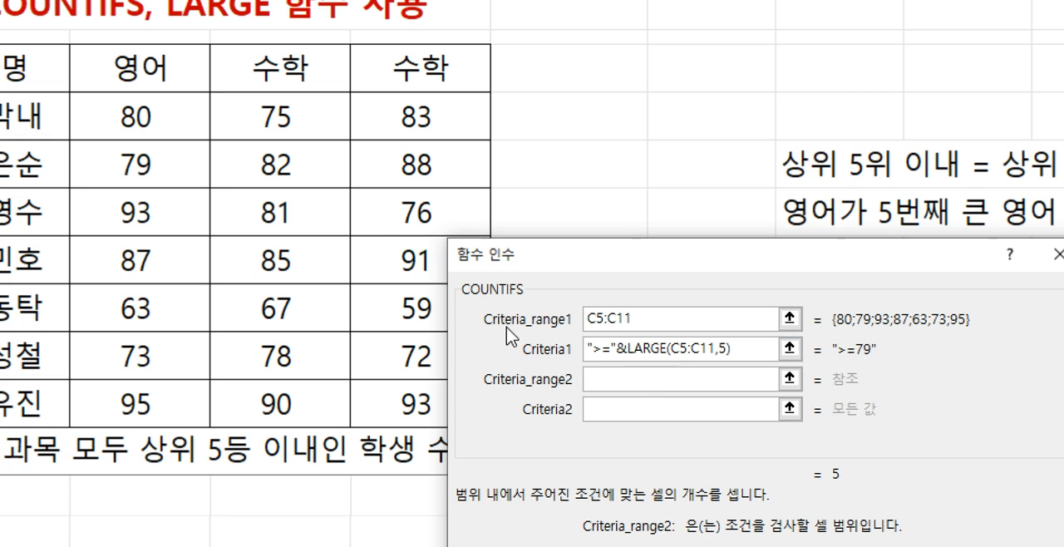
pyautogui.moveTo(314, 125); pyautogui.dragTo(318, 395)
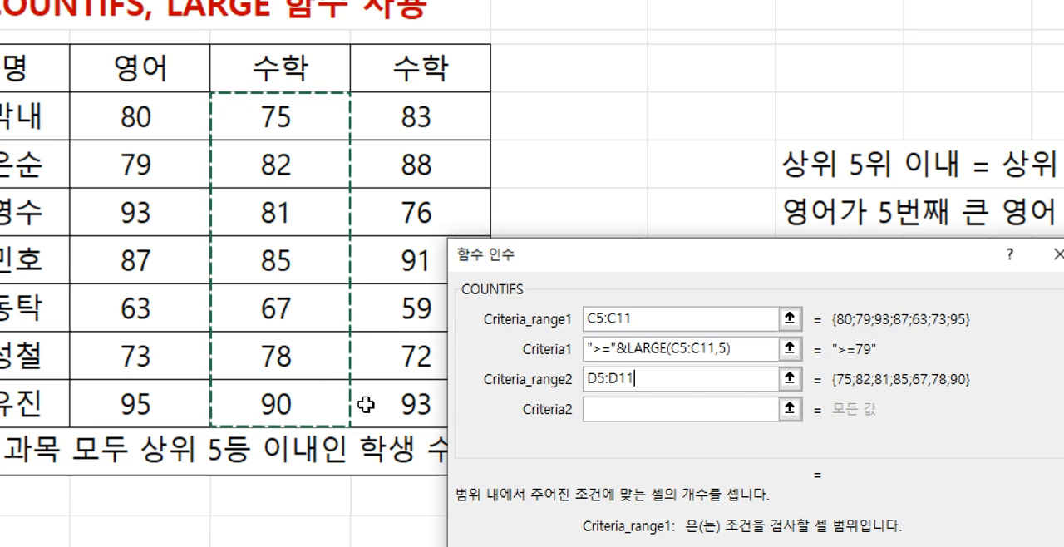
# - Start the second COUNTIFS criterion with ">="& followed by the placeholder wording 5번째큰수학점수
pyautogui.click(618, 413)
pyautogui.write('"')
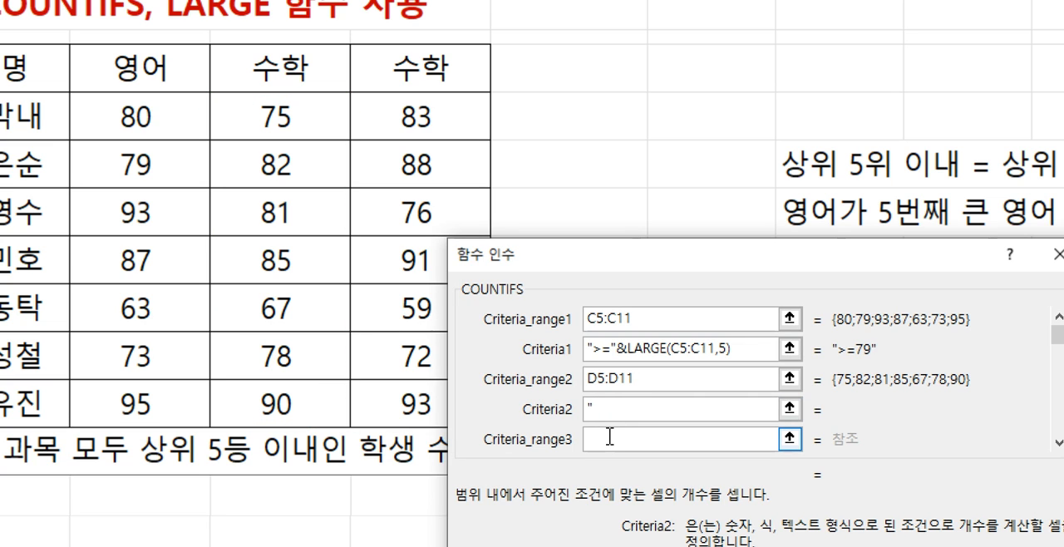
pyautogui.write('>="')
pyautogui.write('&5')
pyautogui.write('ㅂ')
pyautogui.press('BackSpace')
pyautogui.write('5ㅂㄴ째ㅋ')
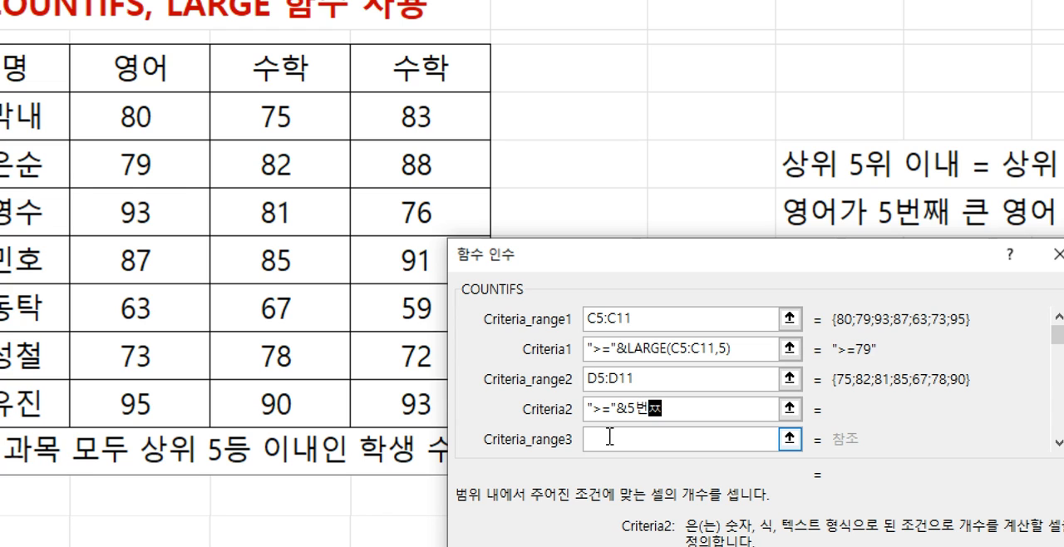
pyautogui.write('수학점수')
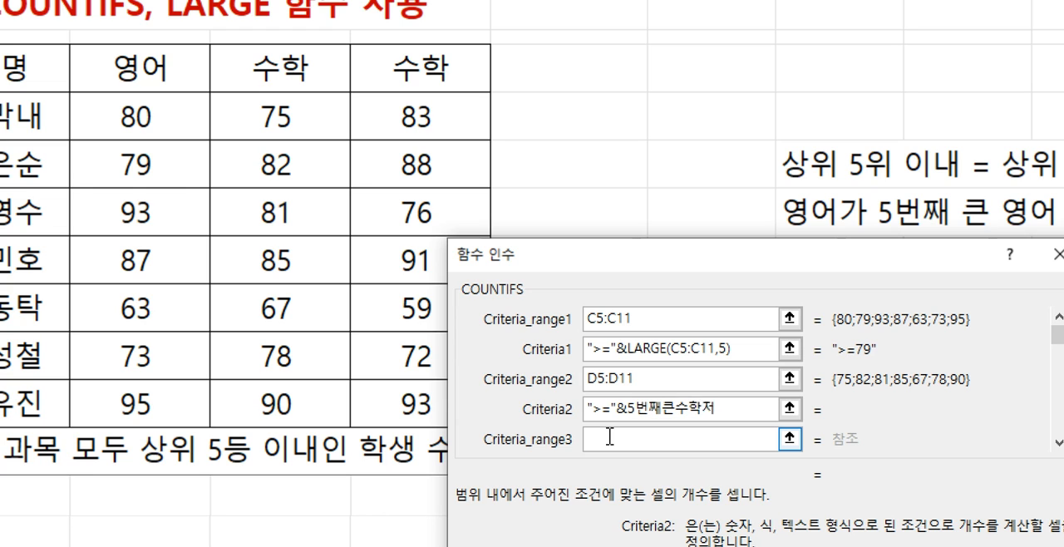
# - Replace the placeholder wording in the second criterion with large(), keeping ">="& in front
pyautogui.press('BackSpace')
pyautogui.press('BackSpace')
pyautogui.press('BackSpace')
pyautogui.press('BackSpace')
pyautogui.press('BackSpace')
pyautogui.press('BackSpace')
pyautogui.press('BackSpace')
pyautogui.press('BackSpace')
pyautogui.write('ㅣㅁ')
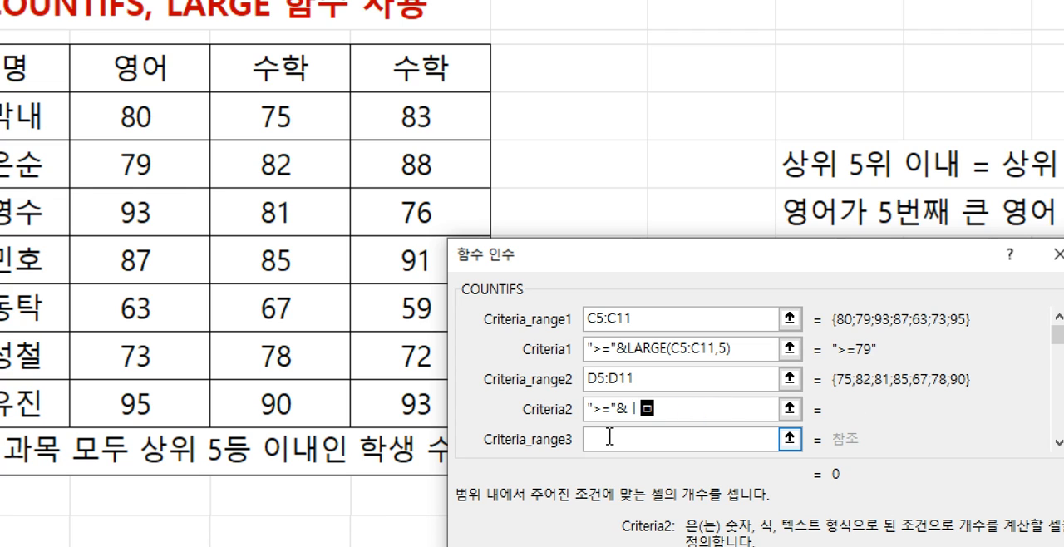
pyautogui.press('BackSpace')
pyautogui.press('BackSpace')
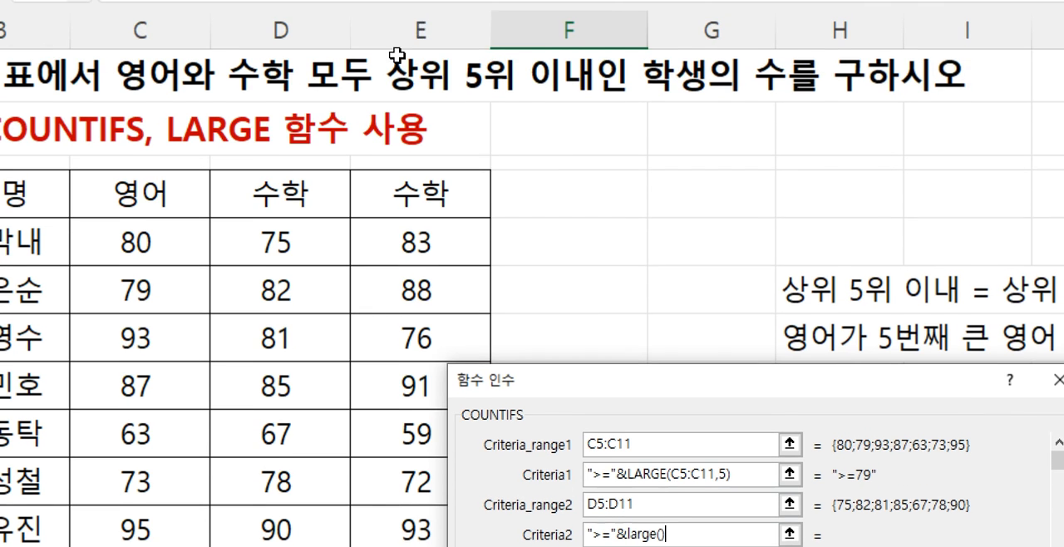
# - Fill the nested LARGE with array D5:D11 and K 5, and confirm the complete COUNTIFS formula in F13
pyautogui.click(598, 52)
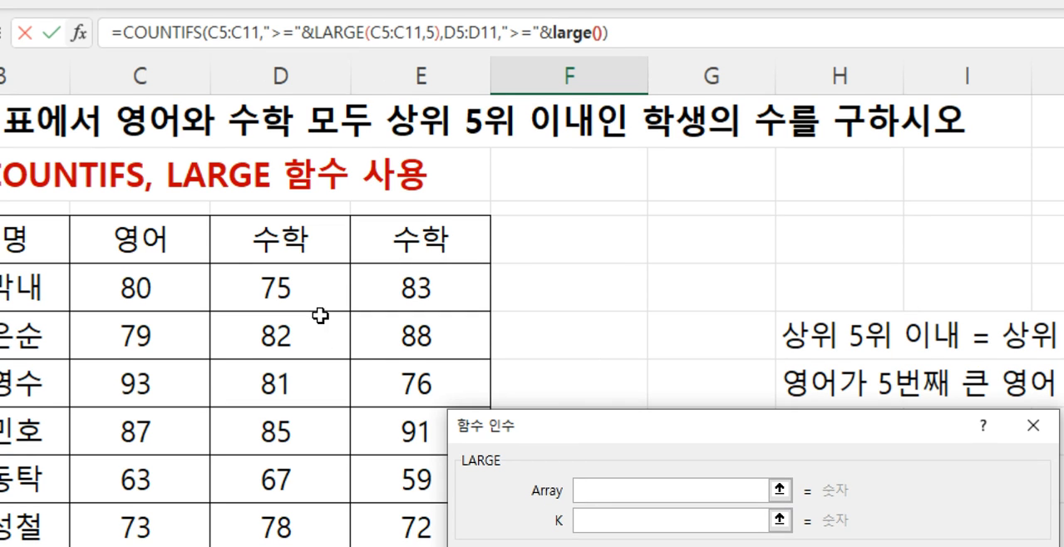
pyautogui.moveTo(310, 317); pyautogui.dragTo(281, 499)
pyautogui.click(632, 445)
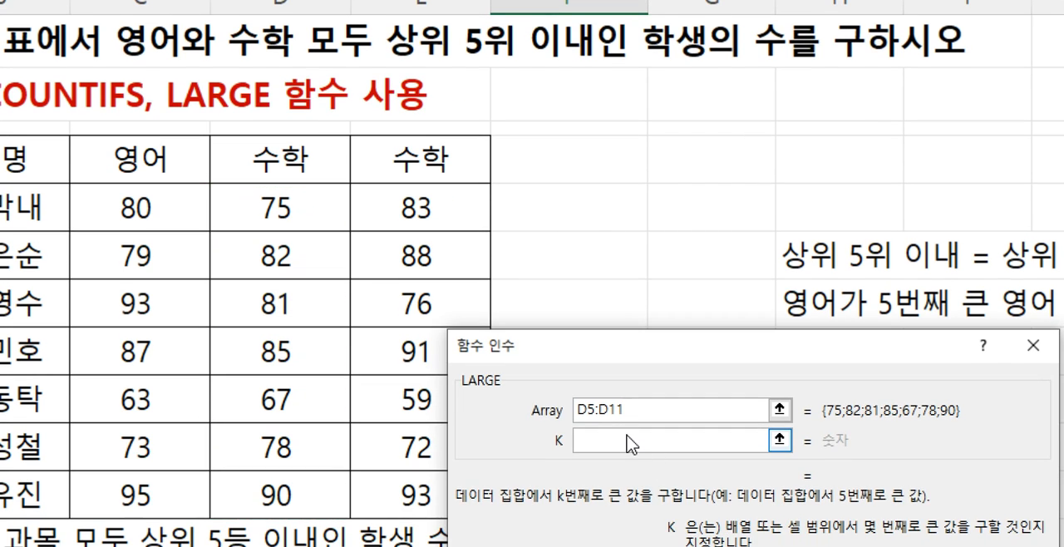
pyautogui.write('5')
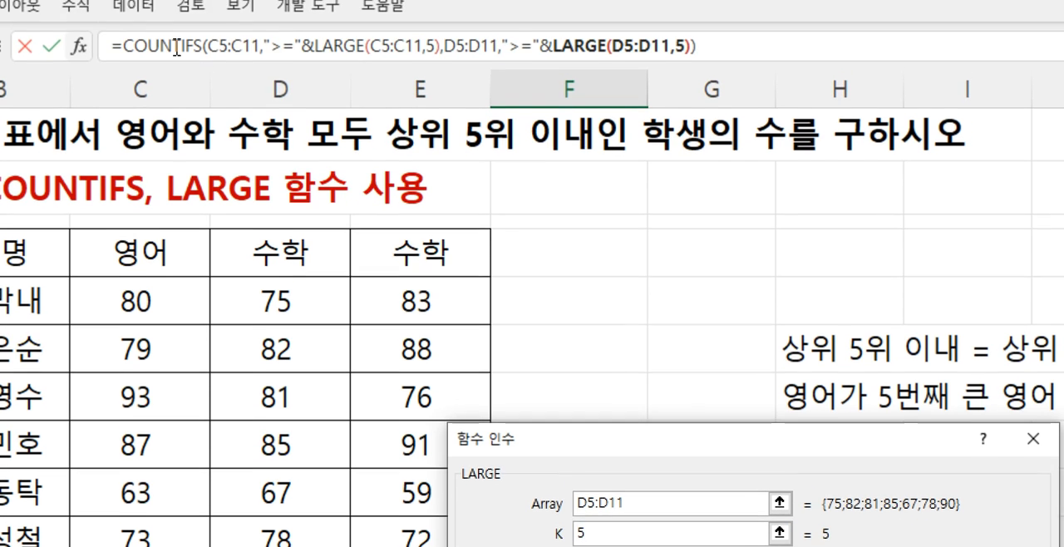
pyautogui.click(174, 47)
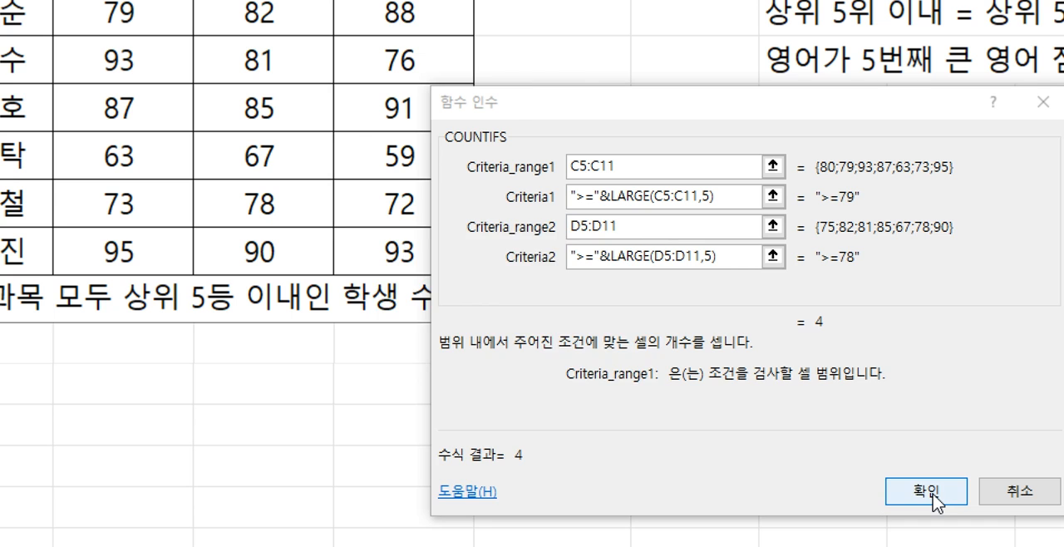
pyautogui.click(933, 497)
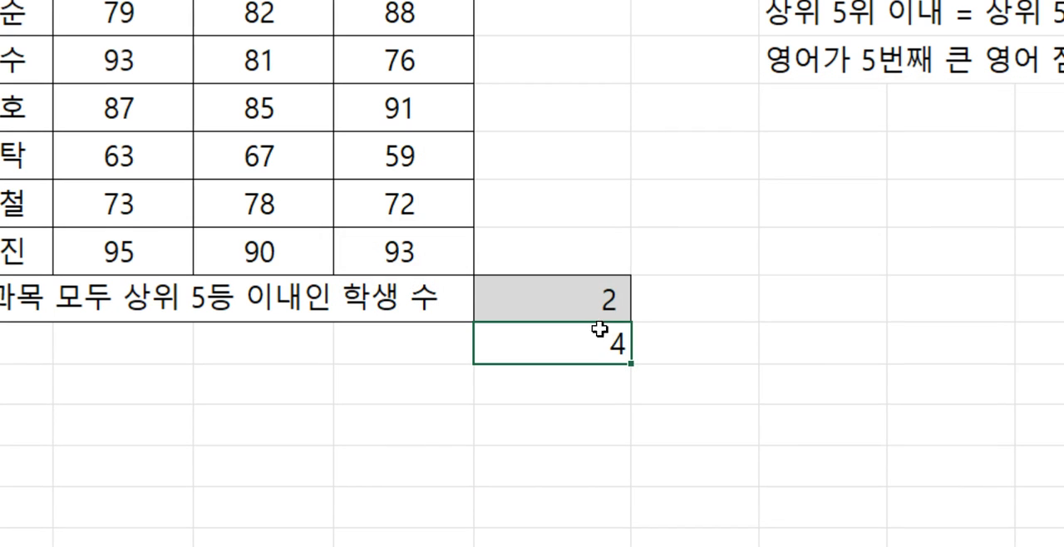
# - Copy the full text of the COUNTIFS formula with nested LARGE from F13, leaving the cell unchanged
pyautogui.doubleClick(586, 299)
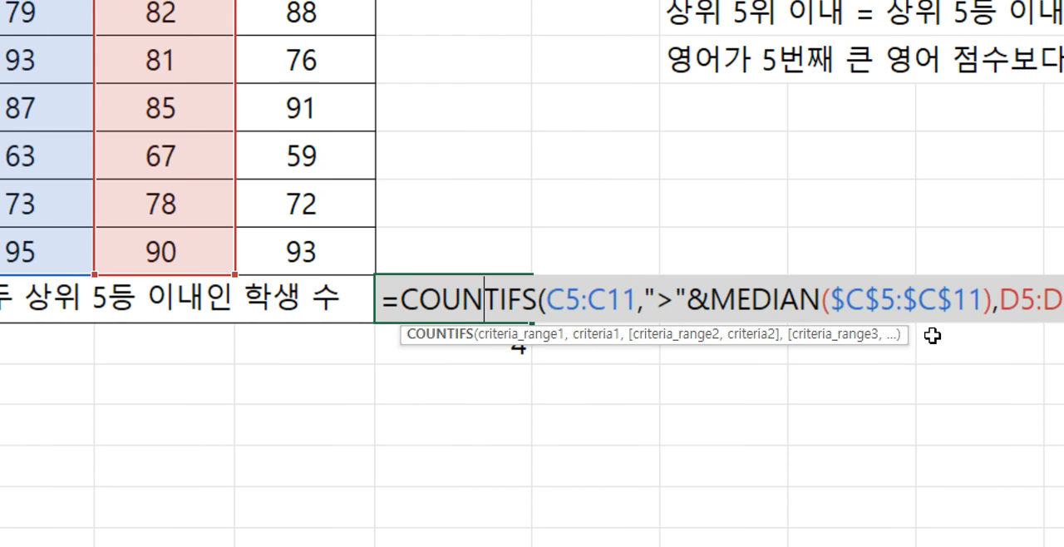
pyautogui.press('Escape')
pyautogui.doubleClick(518, 341)
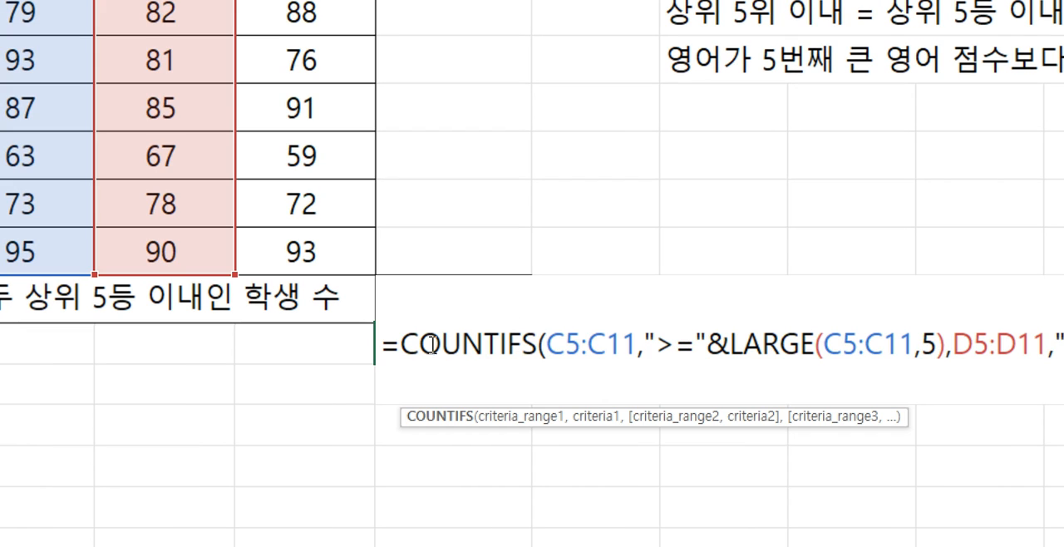
pyautogui.moveTo(385, 343); pyautogui.dragTo(934, 357)
pyautogui.hotkey('ctrl', 'c')
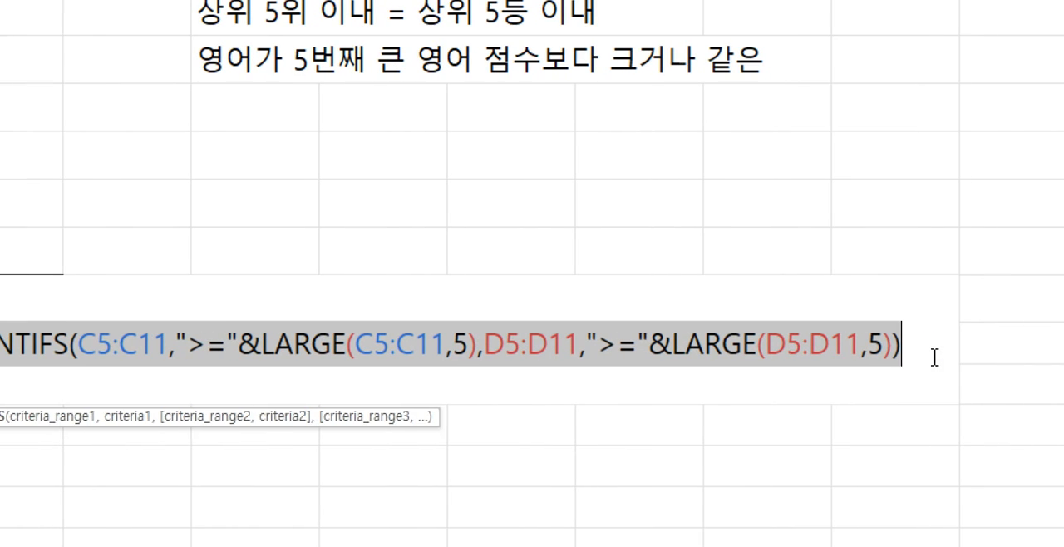
pyautogui.press('Escape')
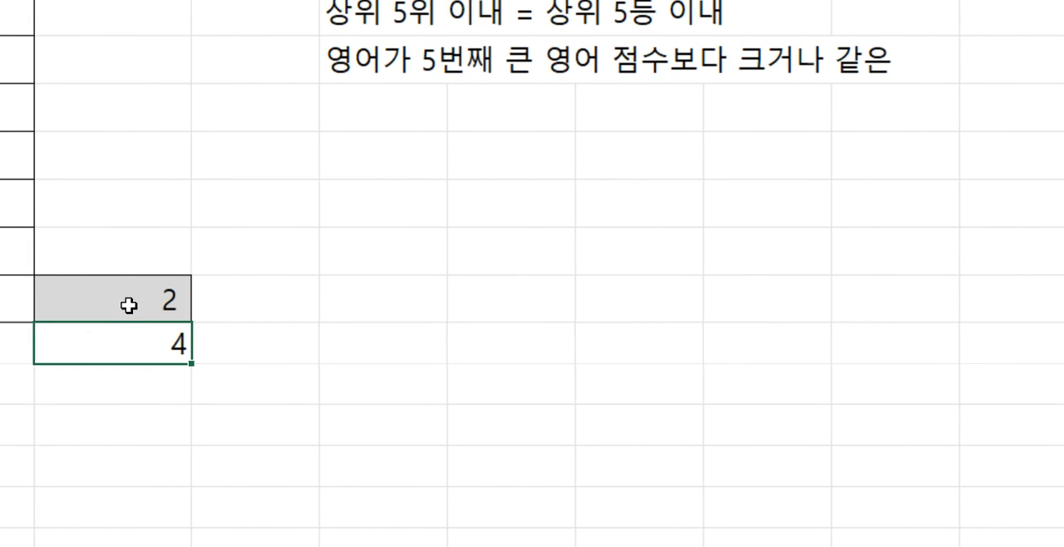
# - Replace the MEDIAN-based formula in F12 with the copied COUNTIFS formula and clear cell F13
pyautogui.doubleClick(129, 305)
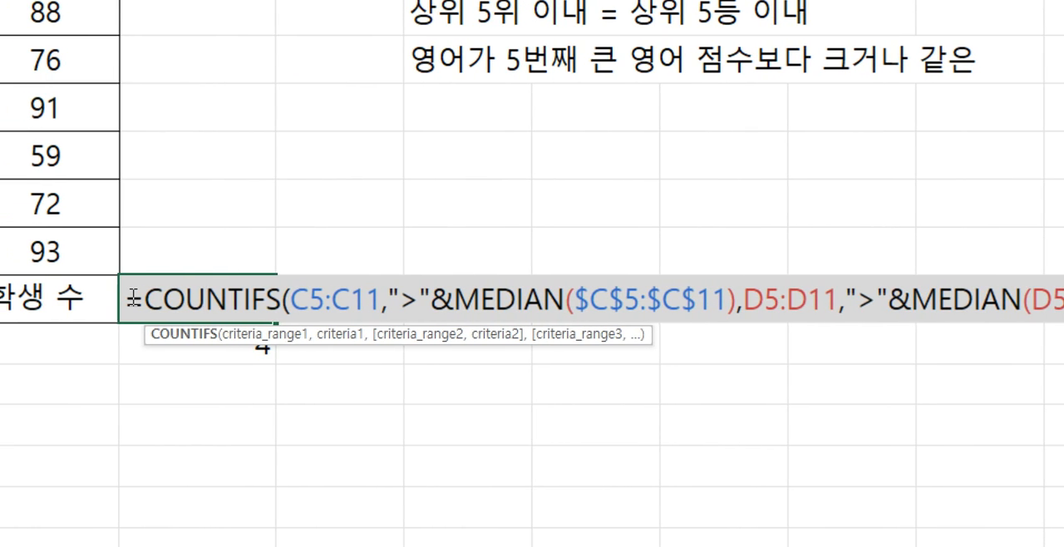
pyautogui.press('Escape')
pyautogui.doubleClick(138, 298)
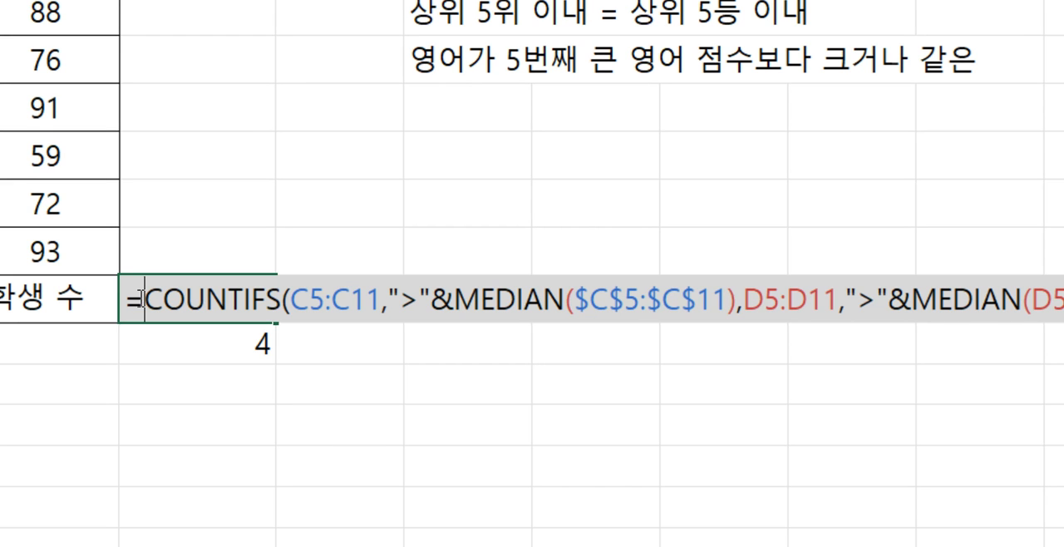
pyautogui.moveTo(133, 301); pyautogui.dragTo(1062, 314)
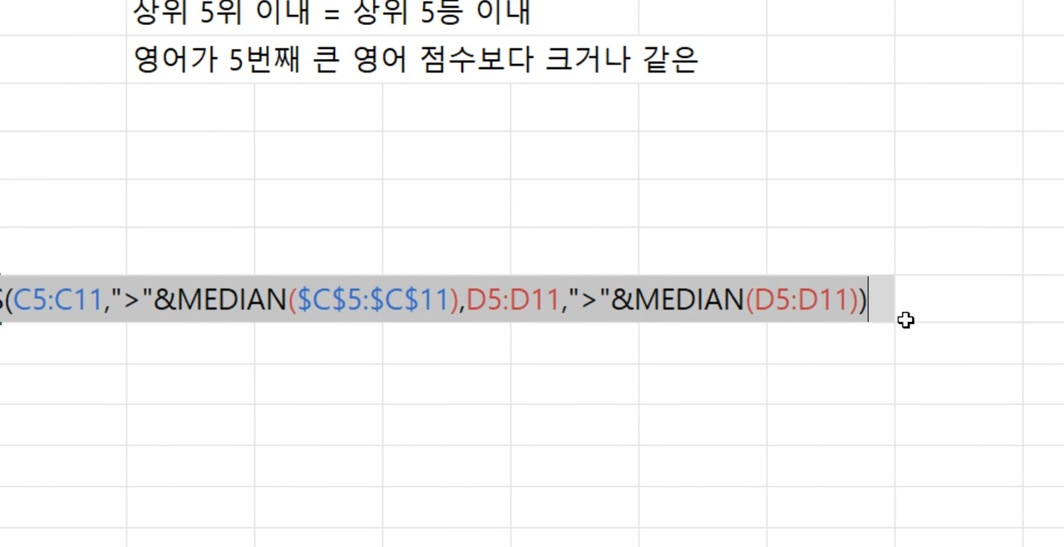
pyautogui.hotkey('ctrl', 'v')
pyautogui.press('Return')
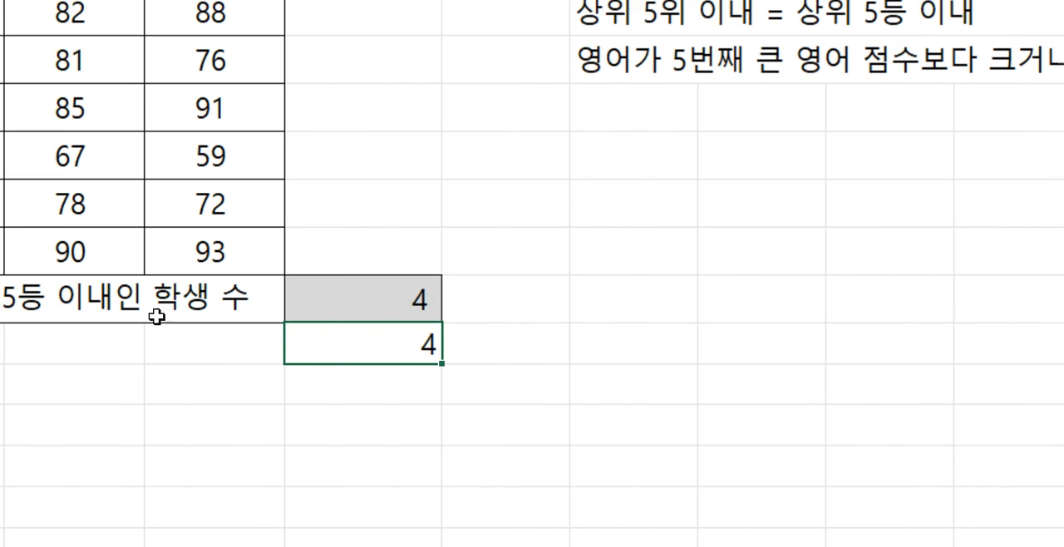
pyautogui.press('Delete')
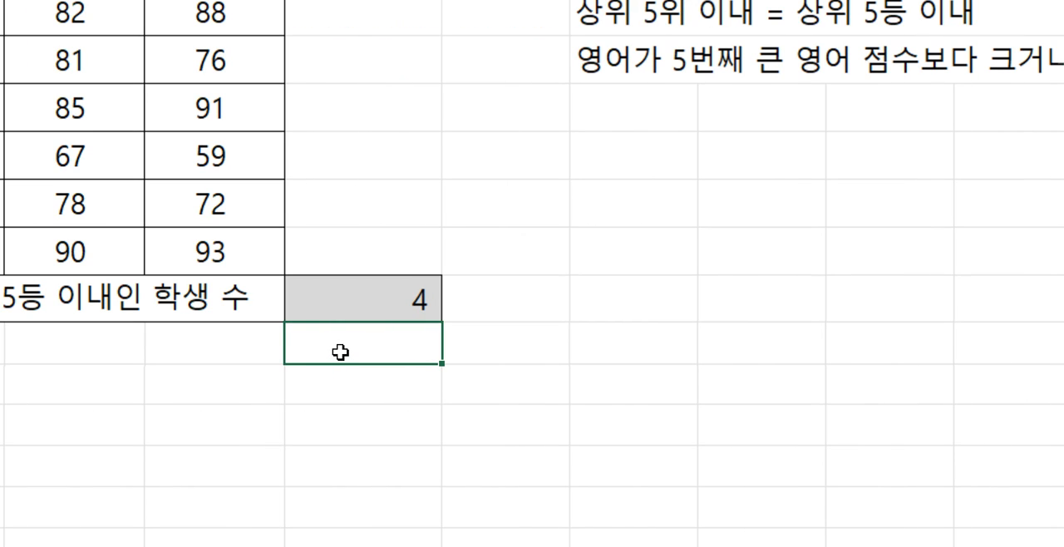
pyautogui.click(351, 296)
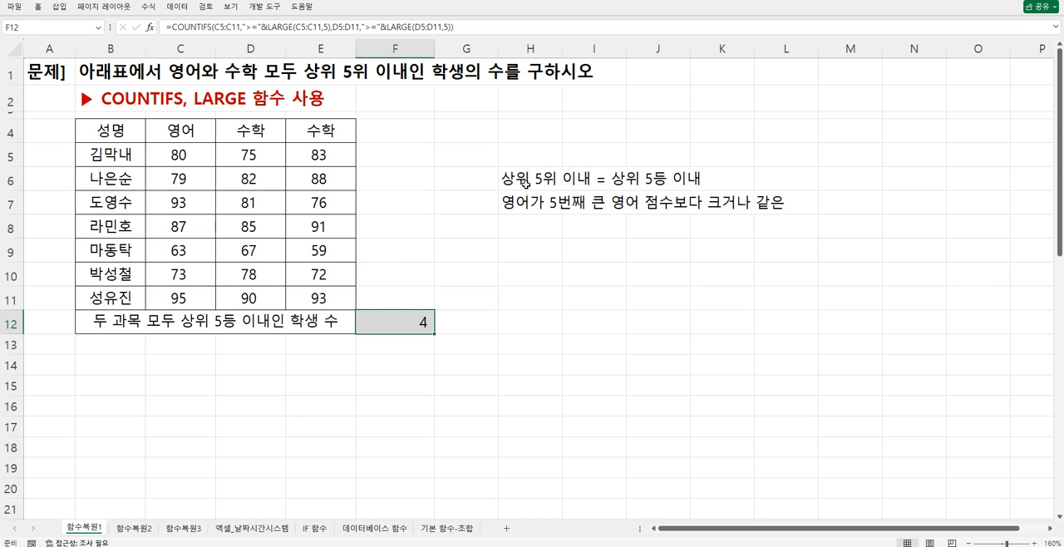
# - Format the explanatory notes in H6:H7 in red, bold text
pyautogui.moveTo(526, 183); pyautogui.dragTo(530, 206)
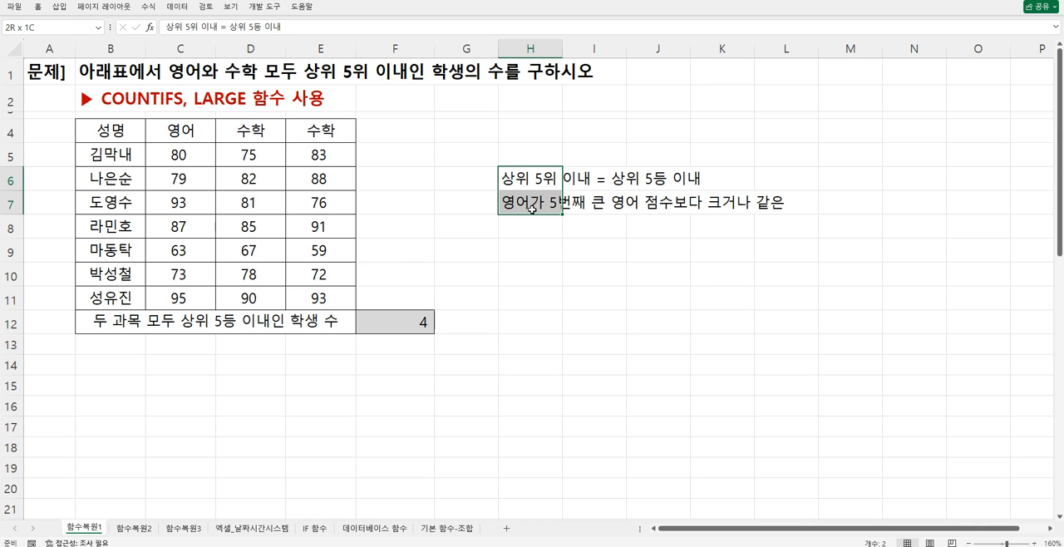
pyautogui.click(40, 9)
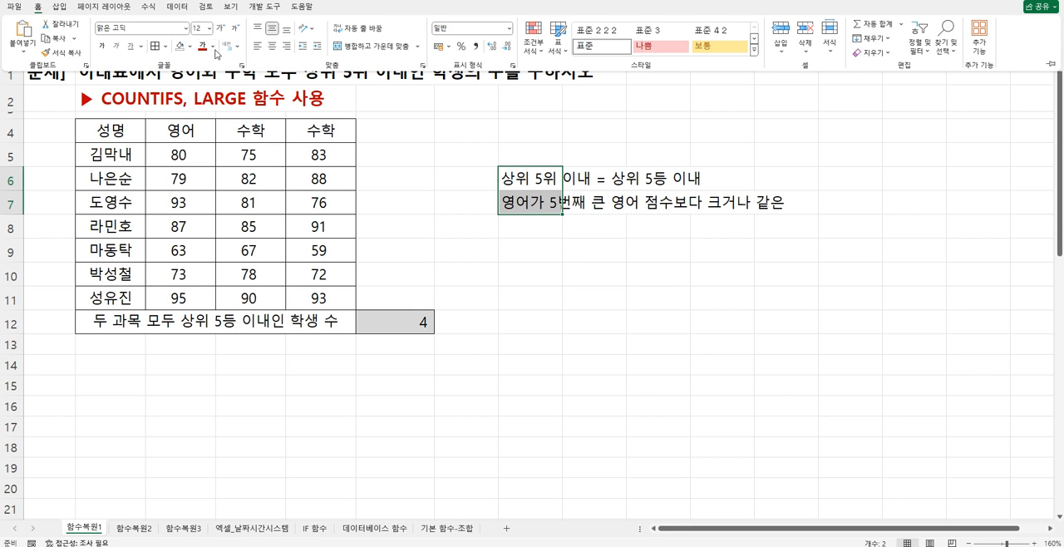
pyautogui.click(214, 46)
pyautogui.click(212, 169)
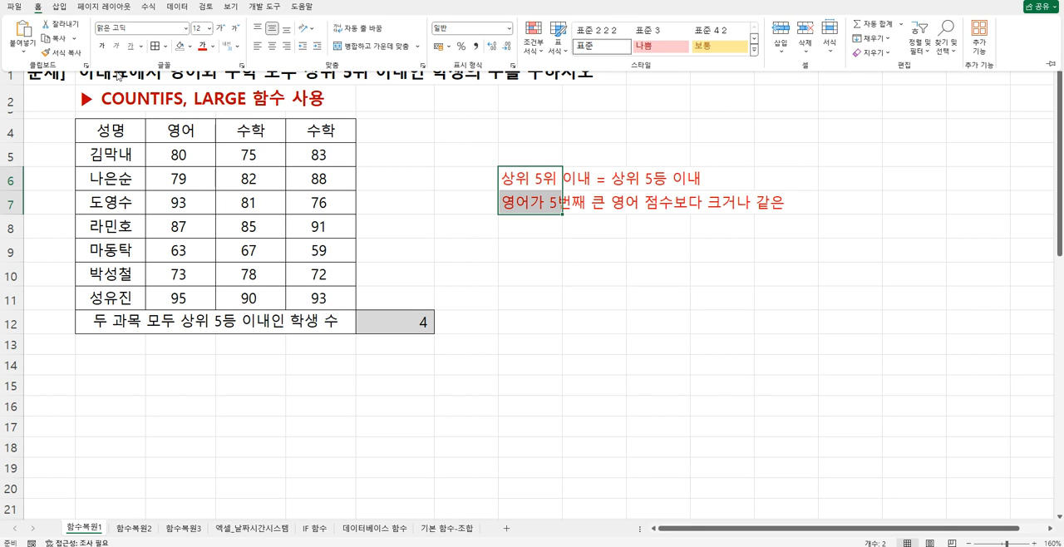
pyautogui.click(102, 45)
pyautogui.click(590, 229)
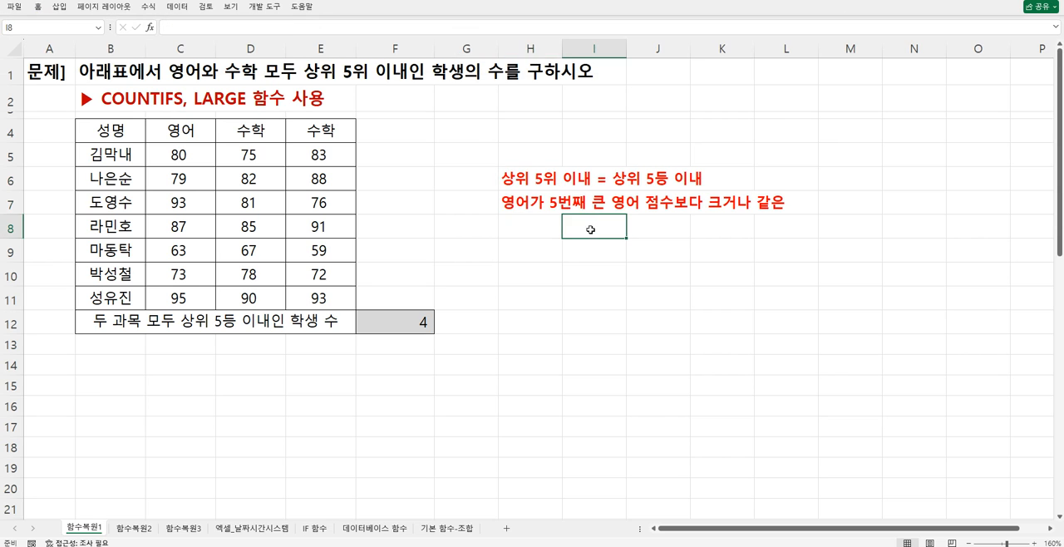
# - Change the ending of the note in H6 from 이내 to 까지, giving 상위 5위 이내 = 상위 5등 까지
pyautogui.click(554, 210)
pyautogui.click(545, 184)
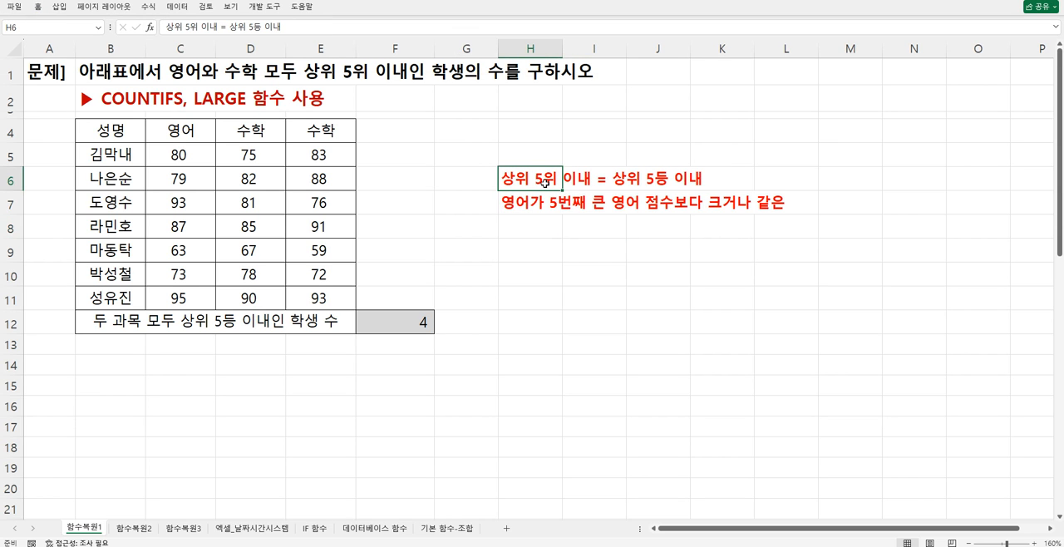
pyautogui.doubleClick(545, 183)
pyautogui.moveTo(669, 177); pyautogui.dragTo(702, 178)
pyautogui.write('R')
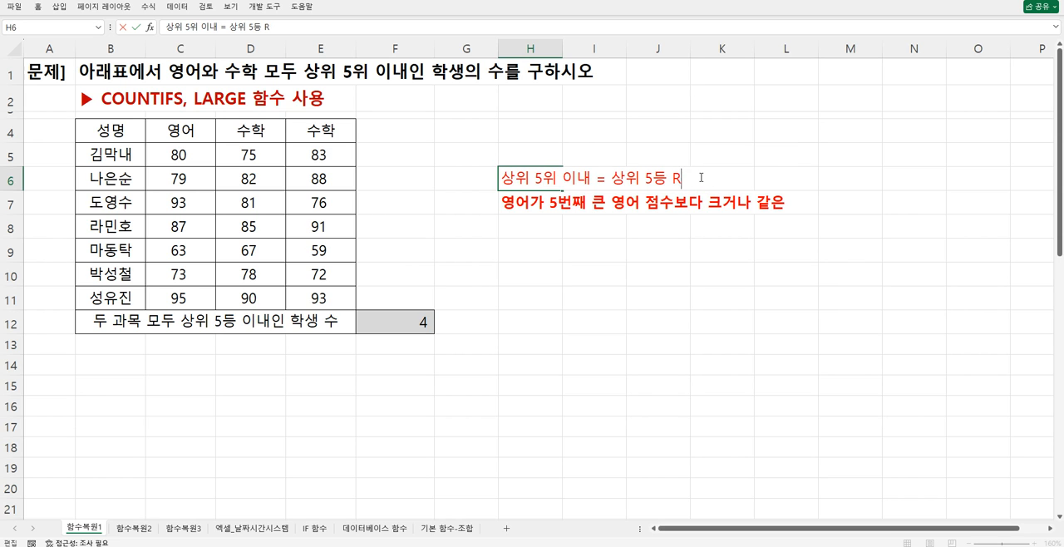
pyautogui.write('k까지')
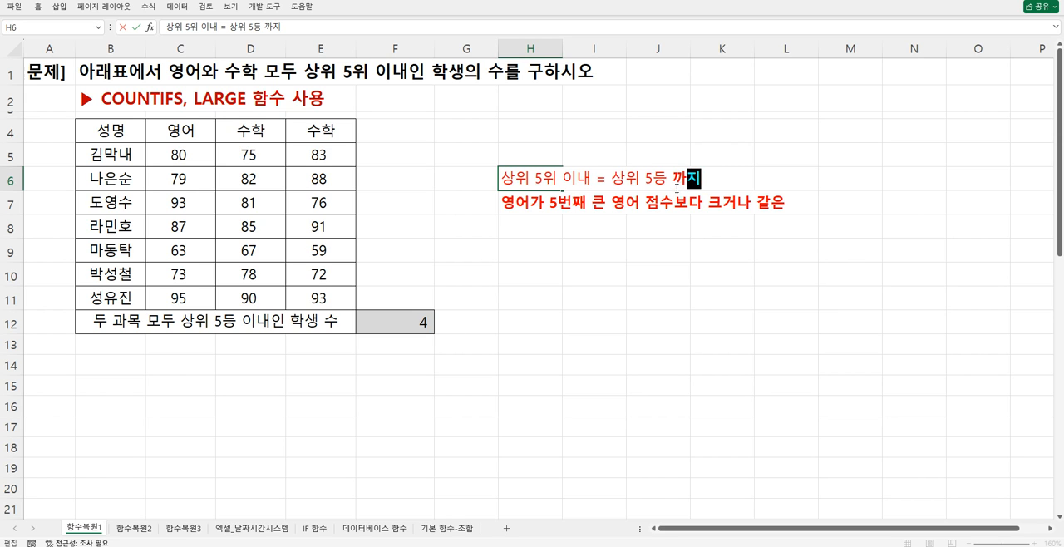
pyautogui.click(579, 223)
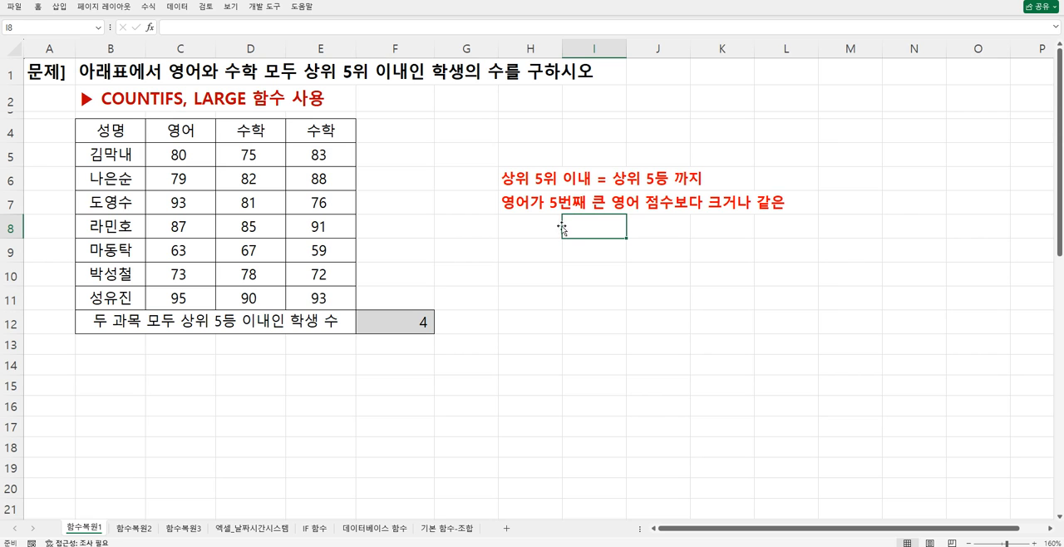
pyautogui.click(519, 211)
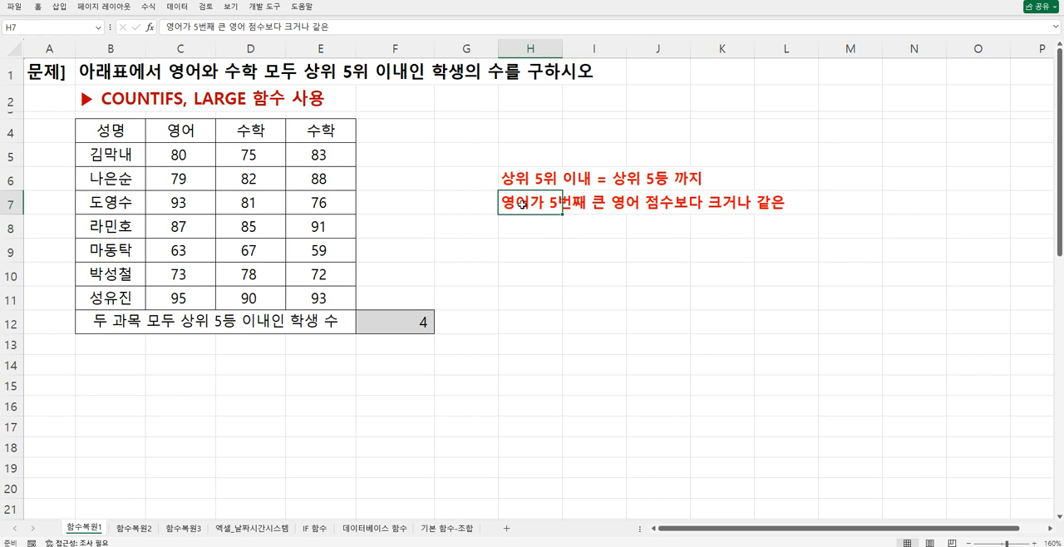
pyautogui.doubleClick(505, 205)
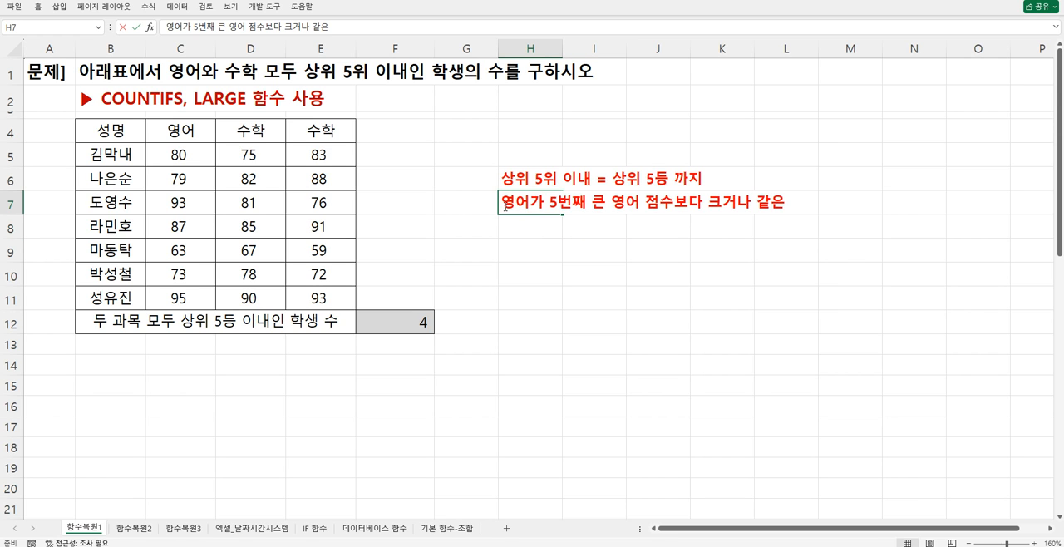
pyautogui.click(507, 220)
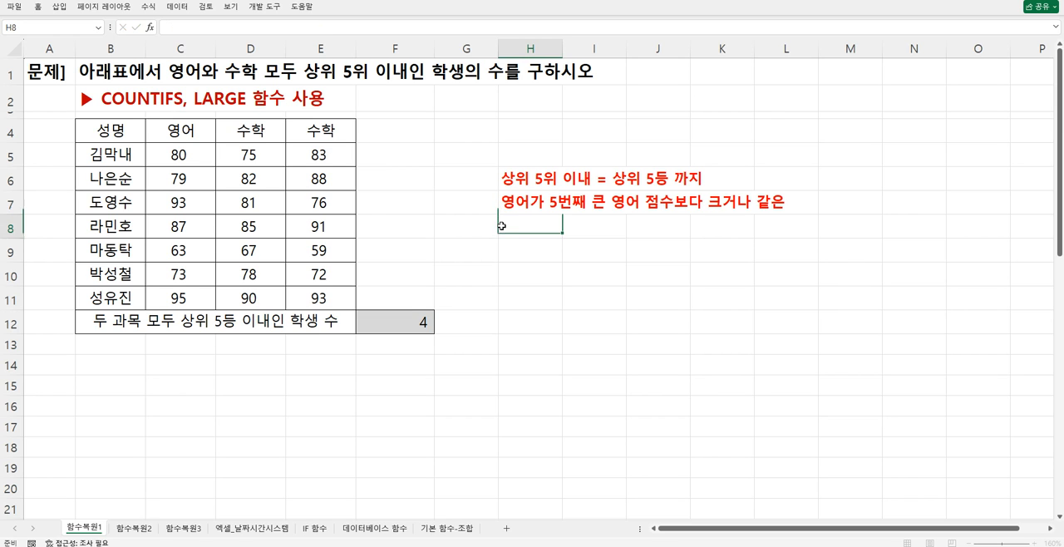
pyautogui.click(512, 182)
pyautogui.click(513, 201)
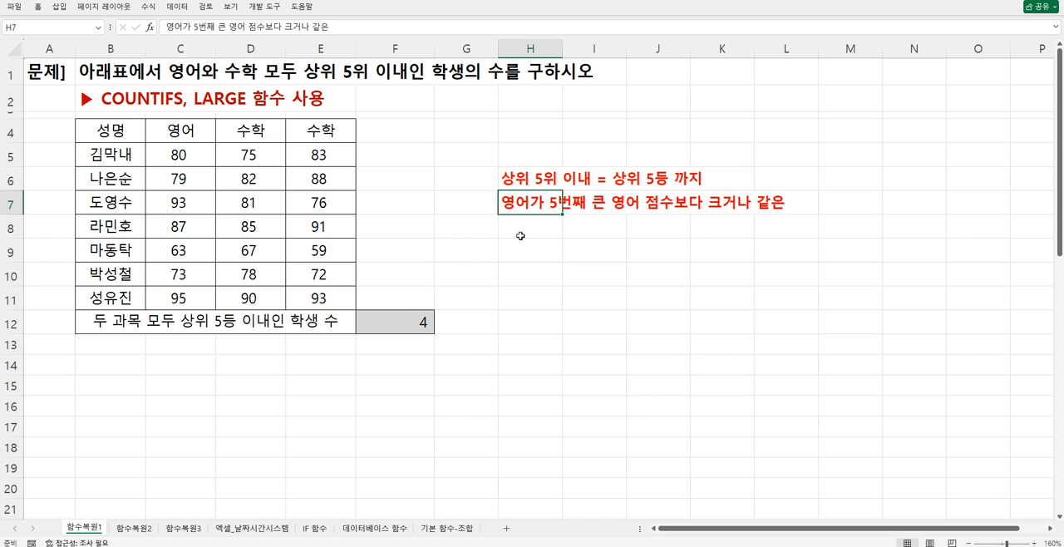
pyautogui.moveTo(521, 183); pyautogui.dragTo(522, 204)
pyautogui.click(523, 225)
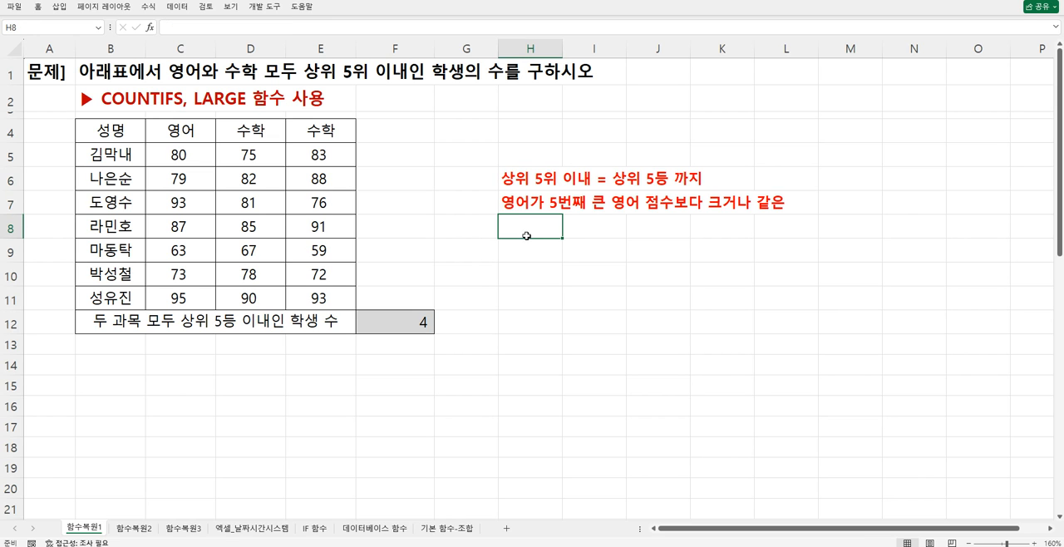
# - Make the student count result in F12 bold
pyautogui.click(418, 320)
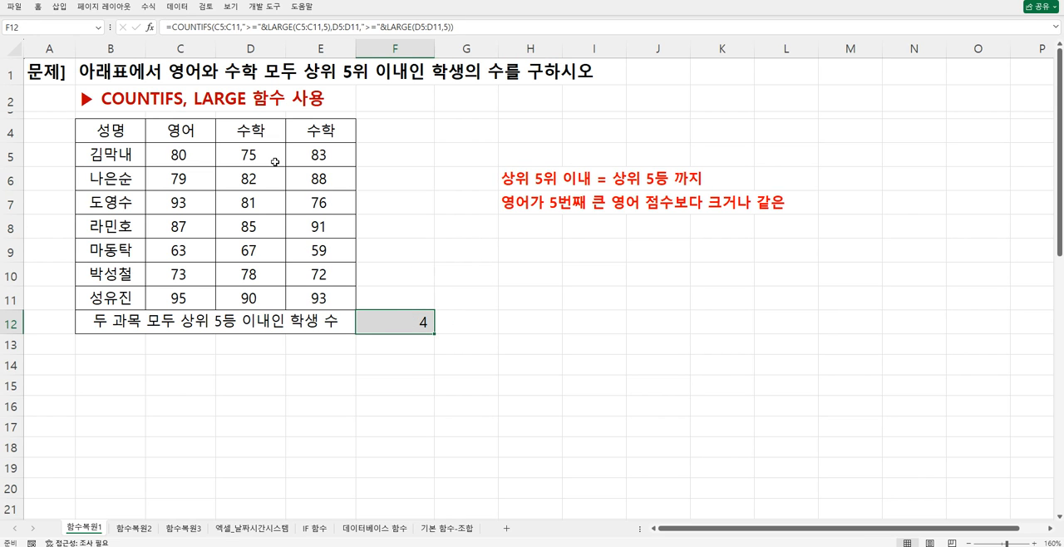
pyautogui.click(38, 7)
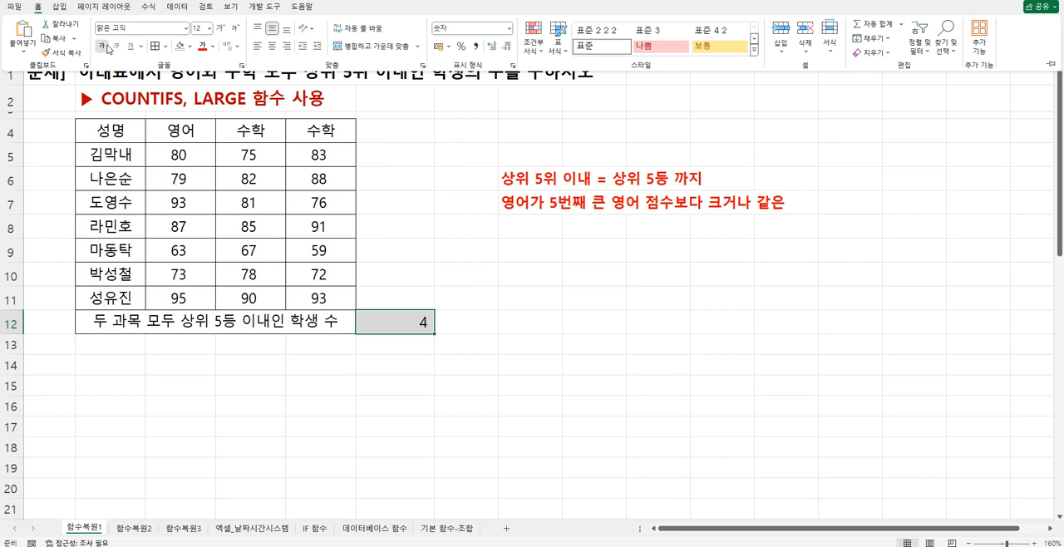
pyautogui.click(423, 318)
# - Review the COUNTIFS function arguments of F12, especially the quoted operator in the first criterion, and close them with the formula kept
pyautogui.doubleClick(422, 318)
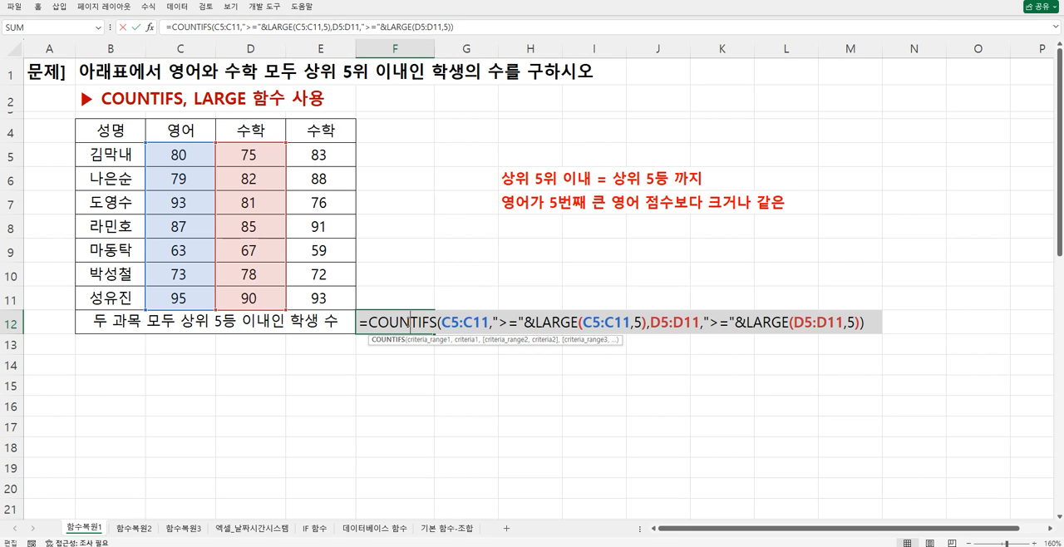
pyautogui.click(150, 27)
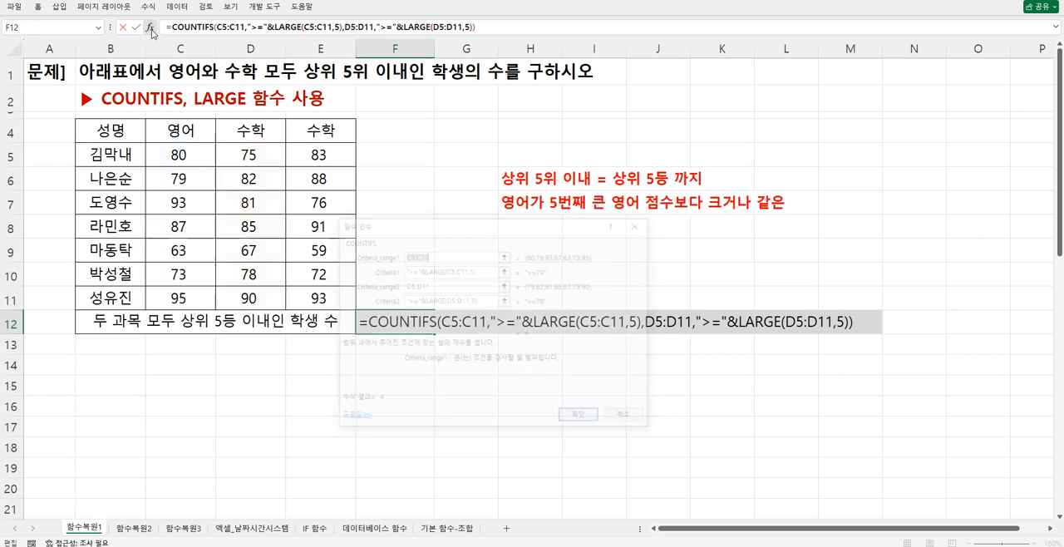
pyautogui.moveTo(482, 270); pyautogui.dragTo(425, 272)
pyautogui.click(409, 269)
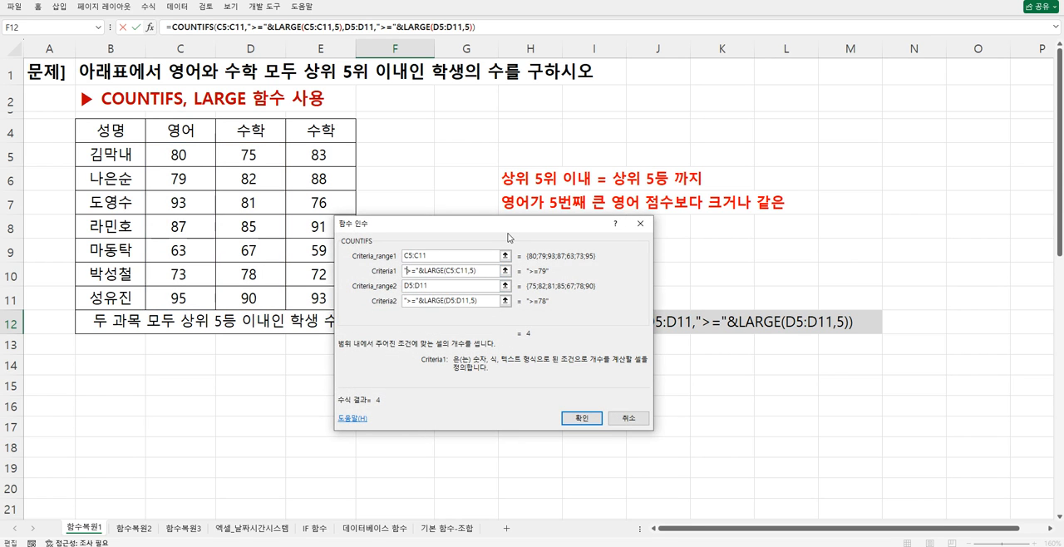
pyautogui.moveTo(508, 234); pyautogui.dragTo(547, 281)
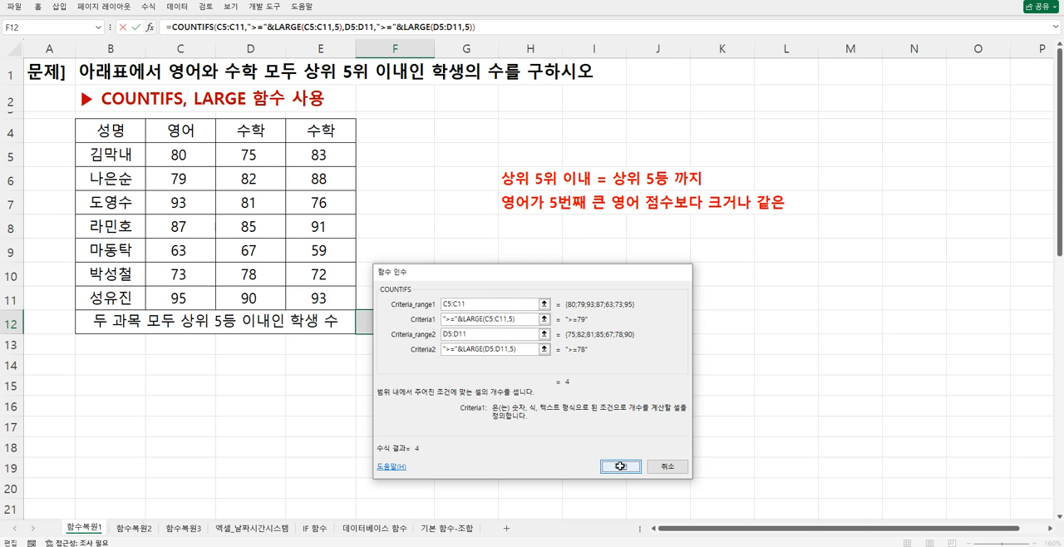
pyautogui.click(619, 467)
pyautogui.click(453, 281)
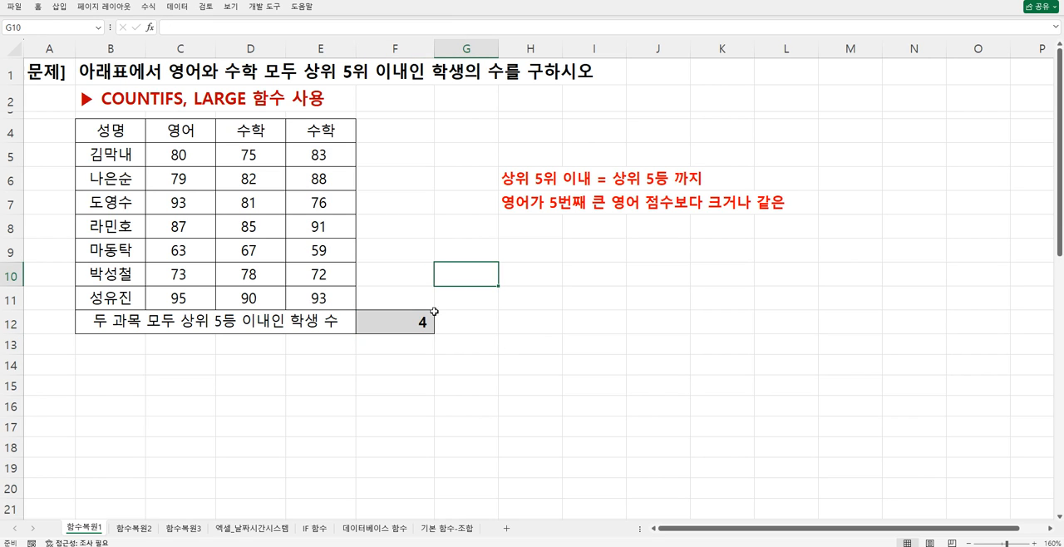